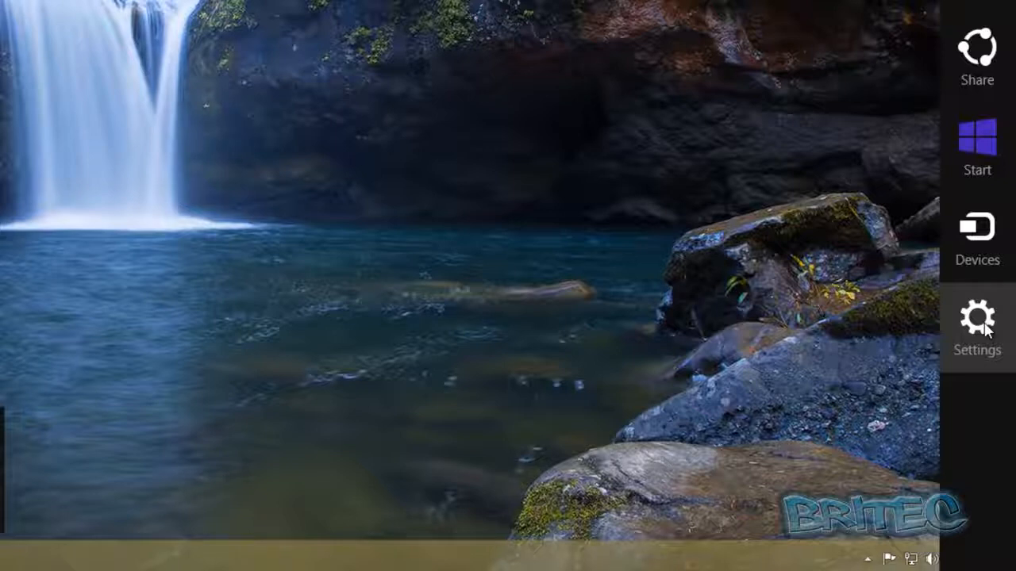
# Step: Open the PC settings for accounts and go to the management of other accounts
pyautogui.click(981, 325)
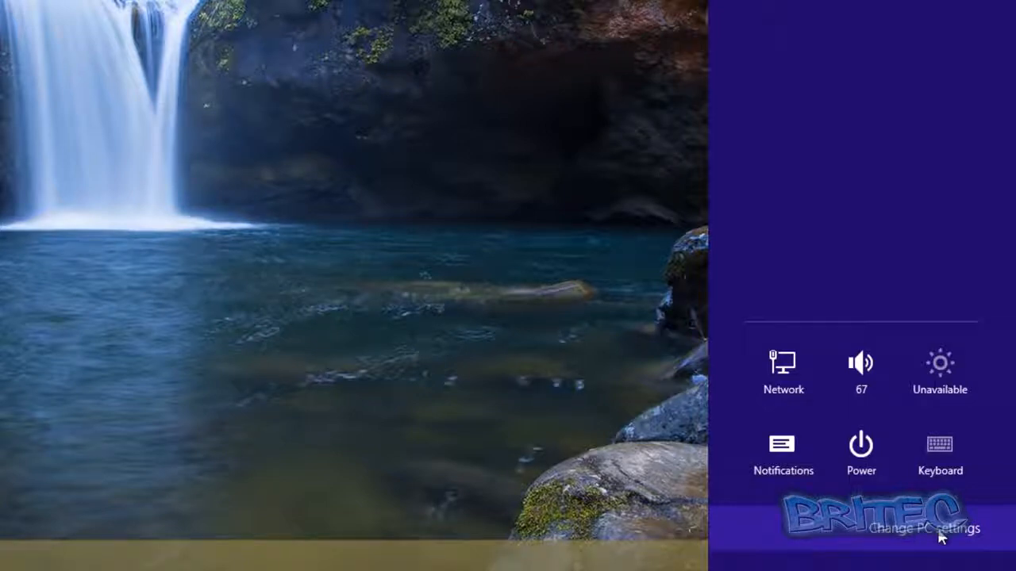
pyautogui.click(942, 532)
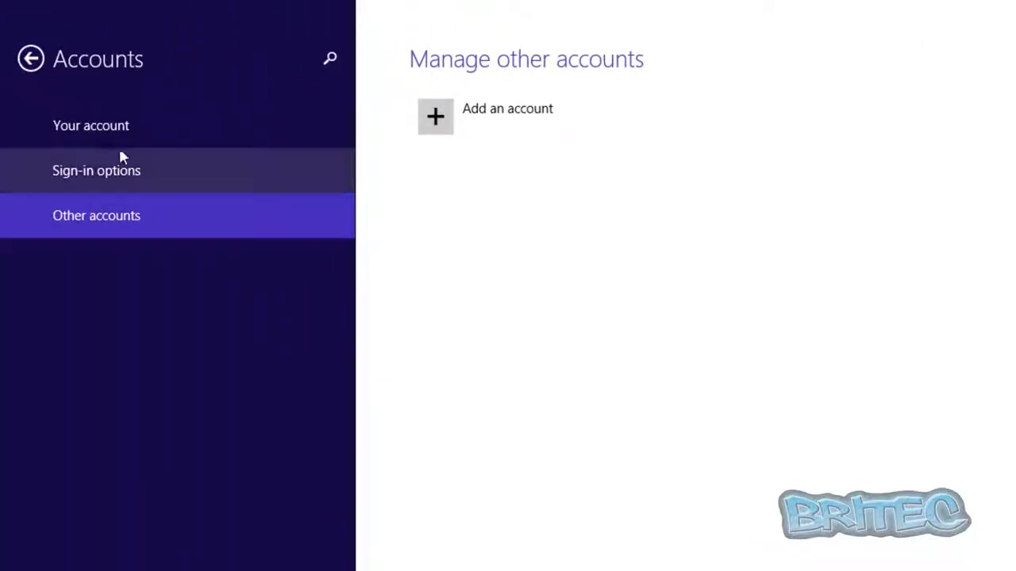
pyautogui.click(95, 129)
pyautogui.click(91, 170)
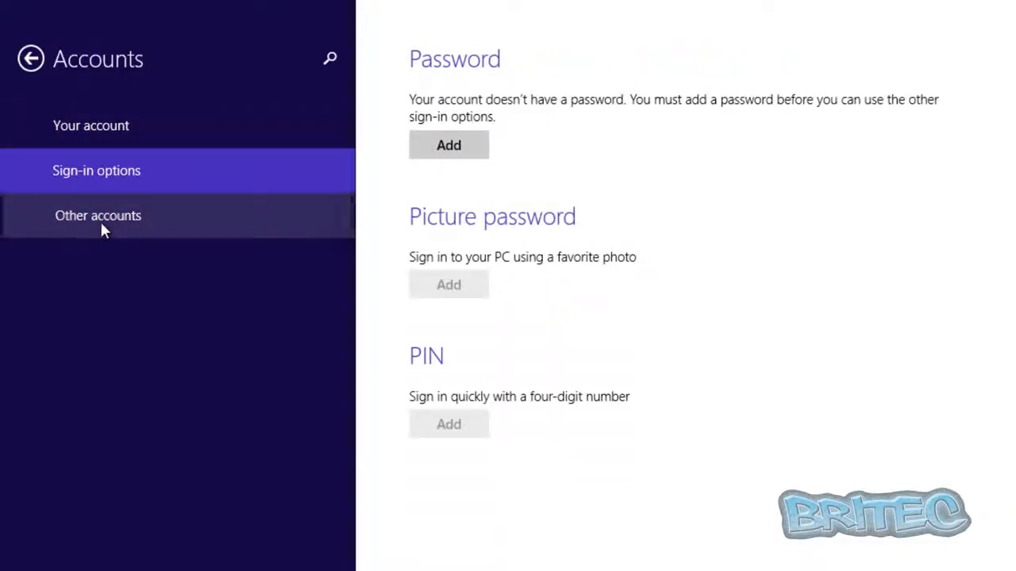
pyautogui.click(100, 225)
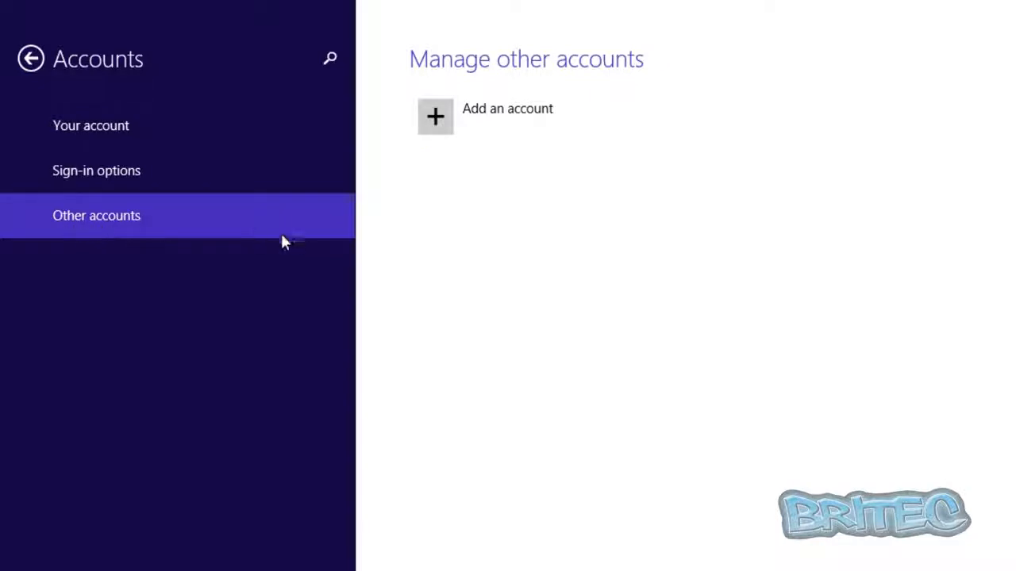
# Step: Start adding a new child's account without an email address
pyautogui.click(433, 127)
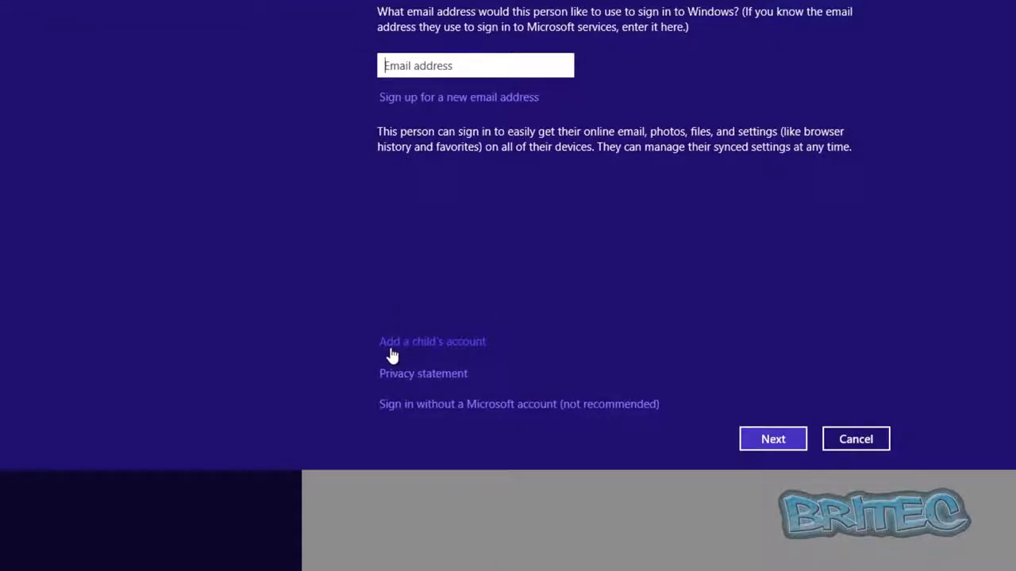
pyautogui.click(435, 343)
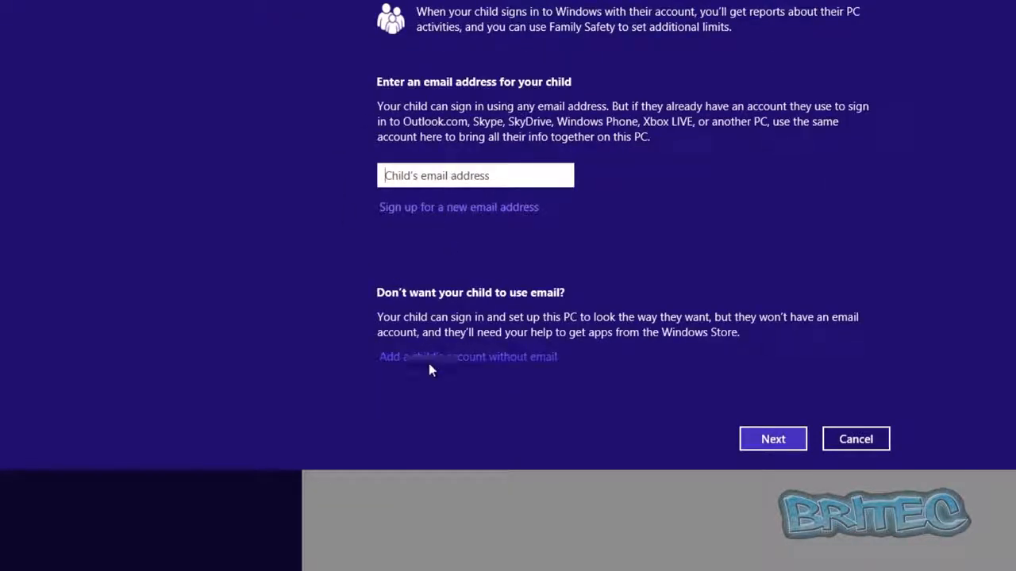
pyautogui.click(412, 365)
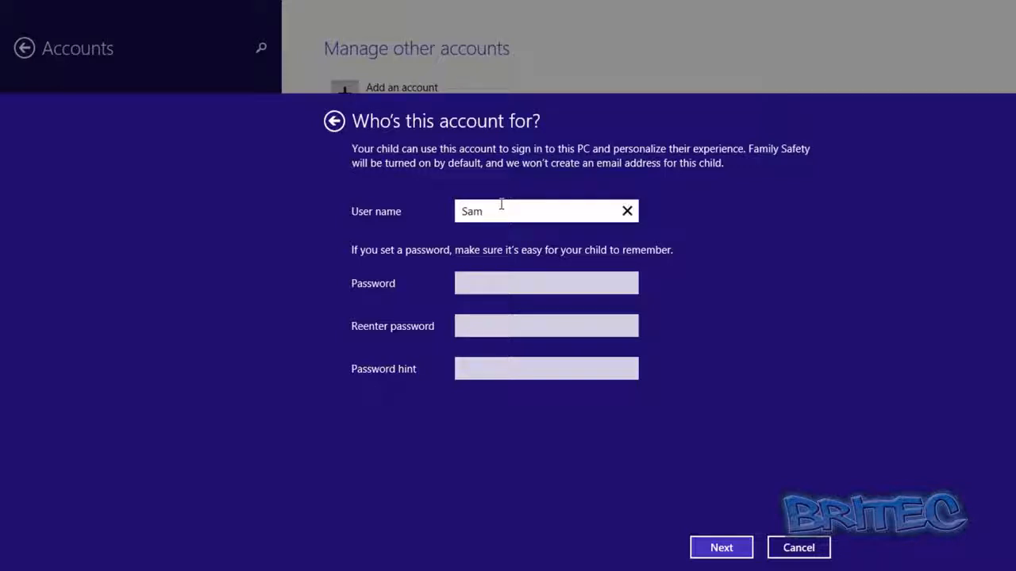
# Step: Enter the child's user name, type and confirm the account password, set the hint to "paper", and finish creating the account
pyautogui.click(492, 285)
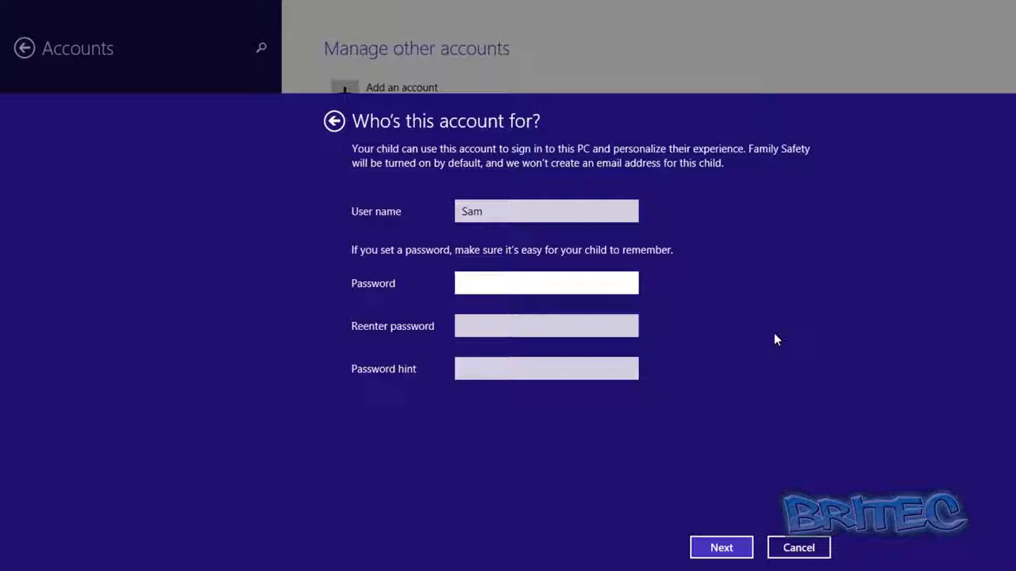
pyautogui.write('••')
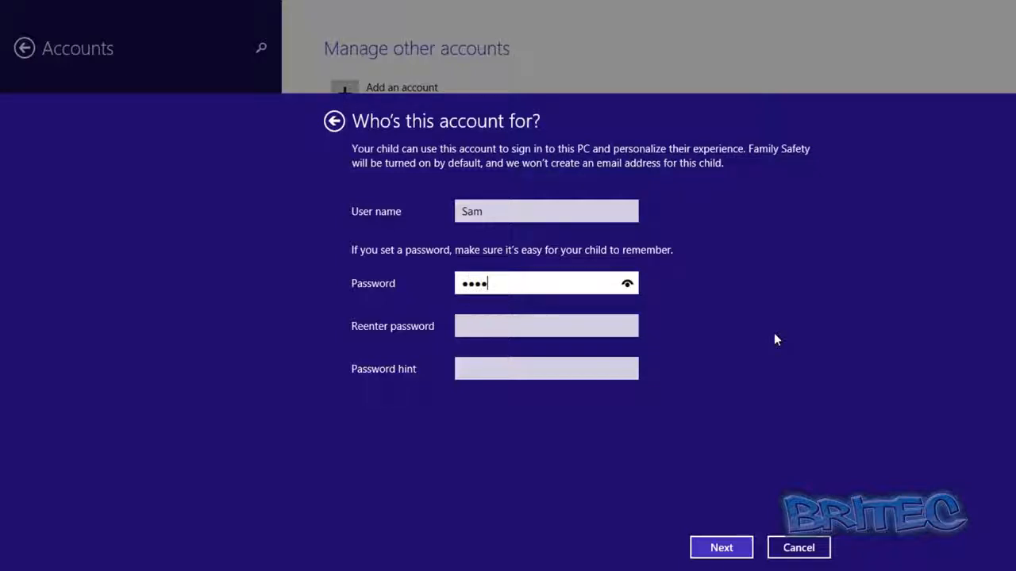
pyautogui.click(480, 328)
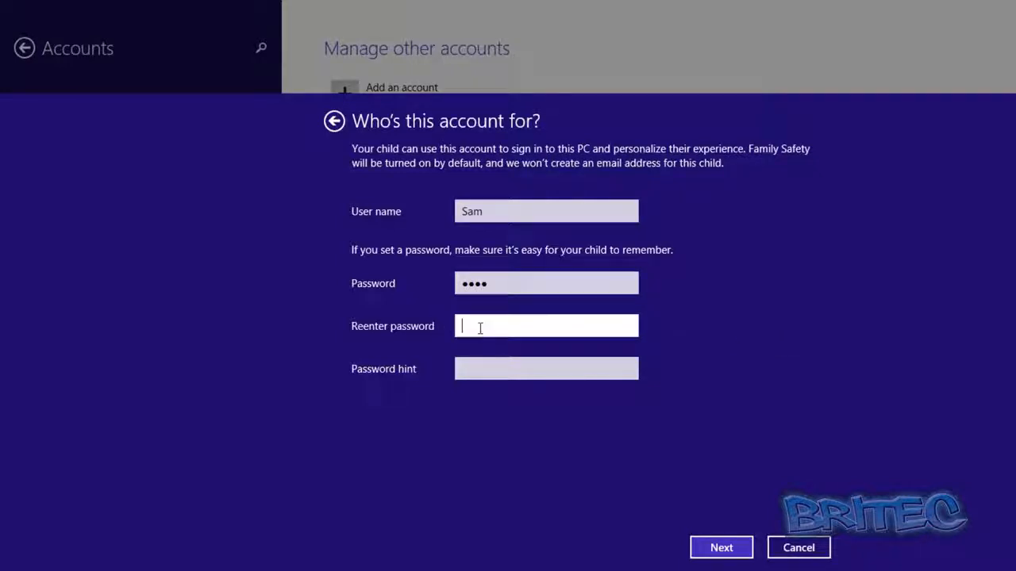
pyautogui.write('••••')
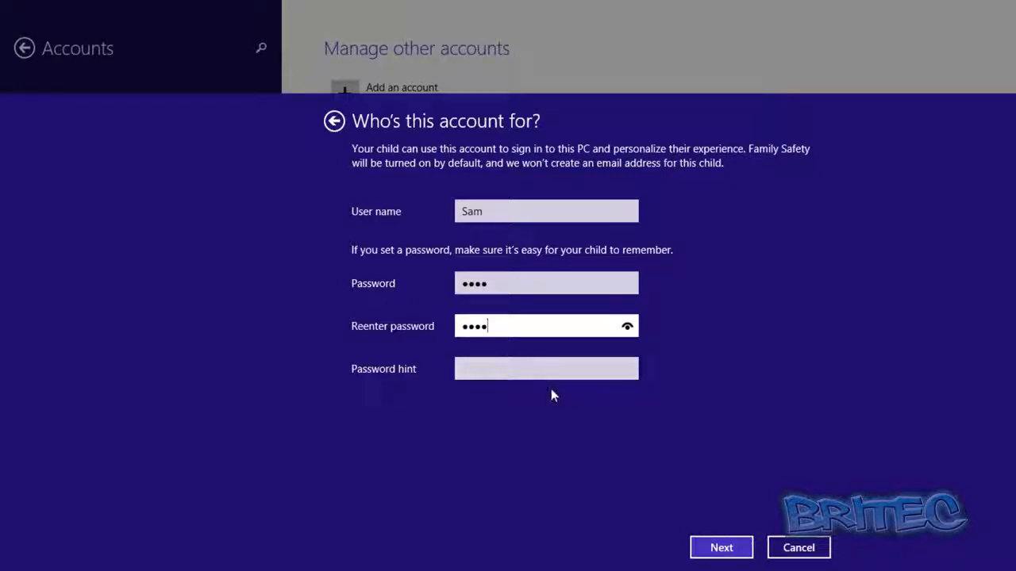
pyautogui.press('Tab')
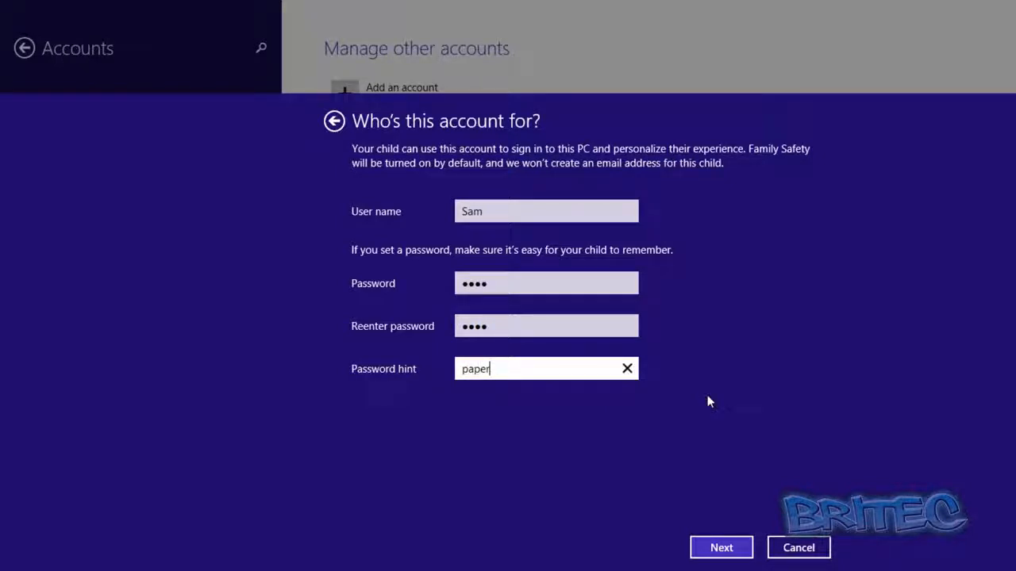
pyautogui.click(737, 549)
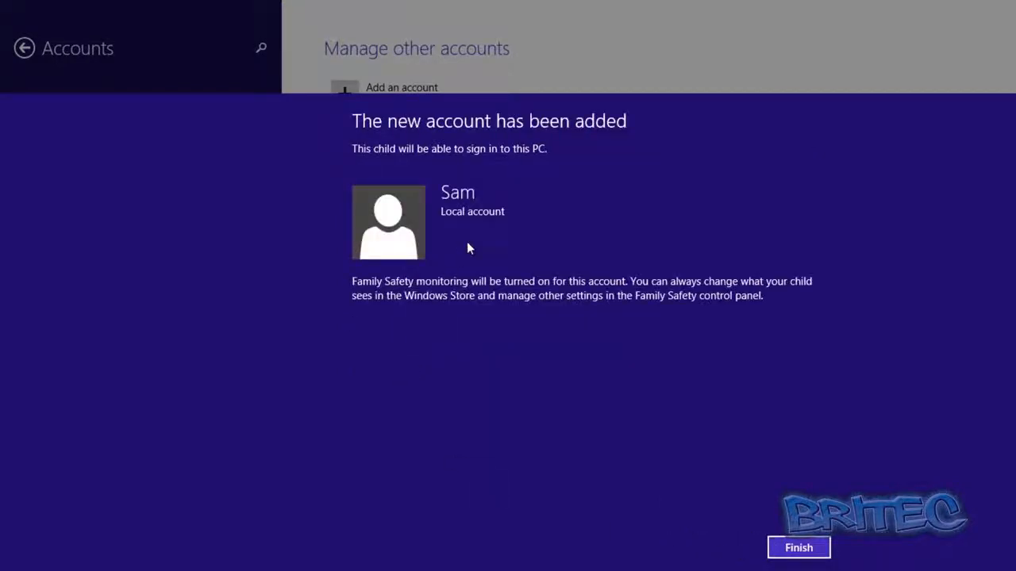
pyautogui.click(805, 548)
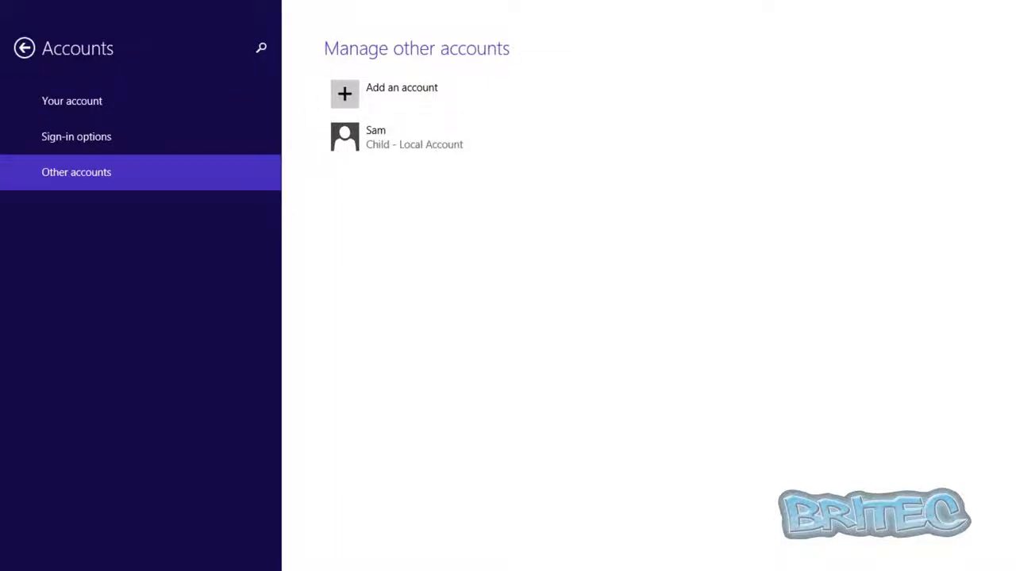
# Step: Open Control Panel from the desktop in small icons view and go to the child's Family Safety user settings
pyautogui.click(4, 12)
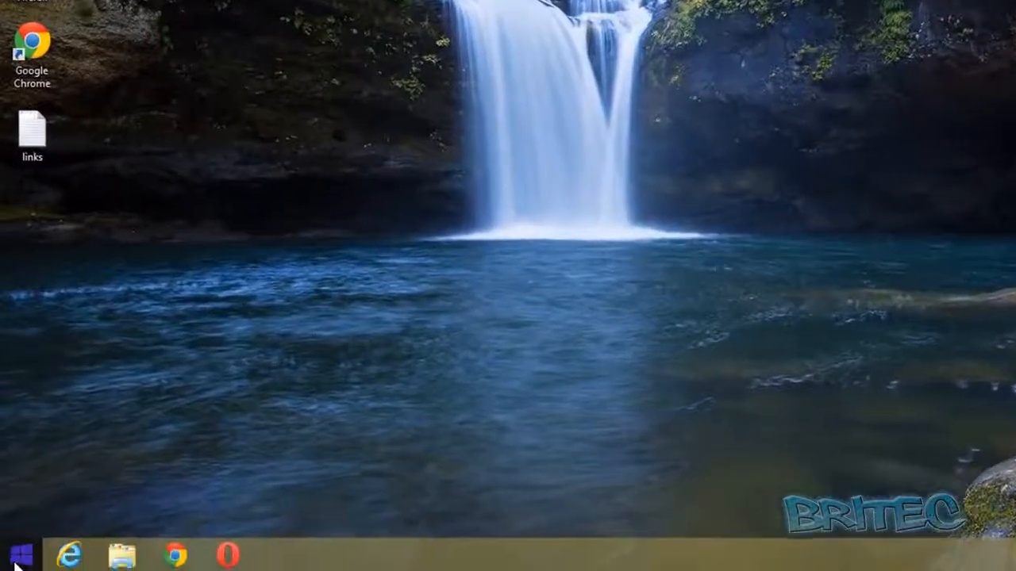
pyautogui.rightClick(18, 560)
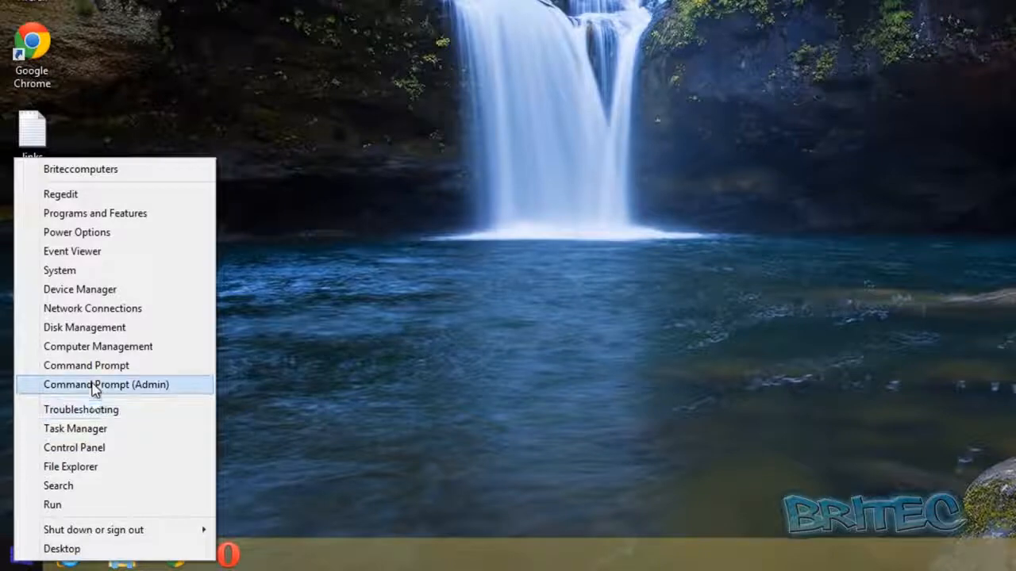
pyautogui.click(87, 449)
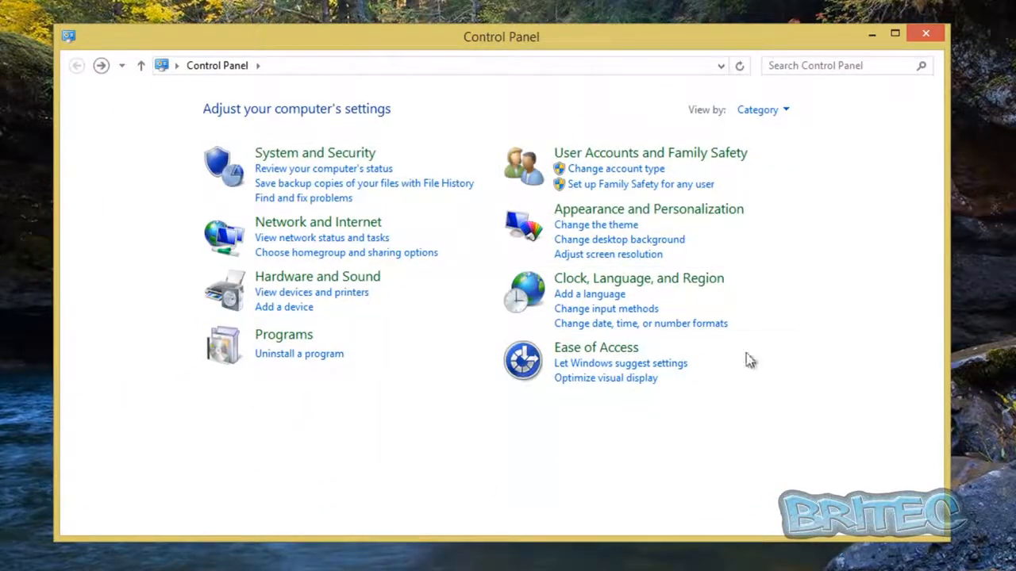
pyautogui.click(786, 114)
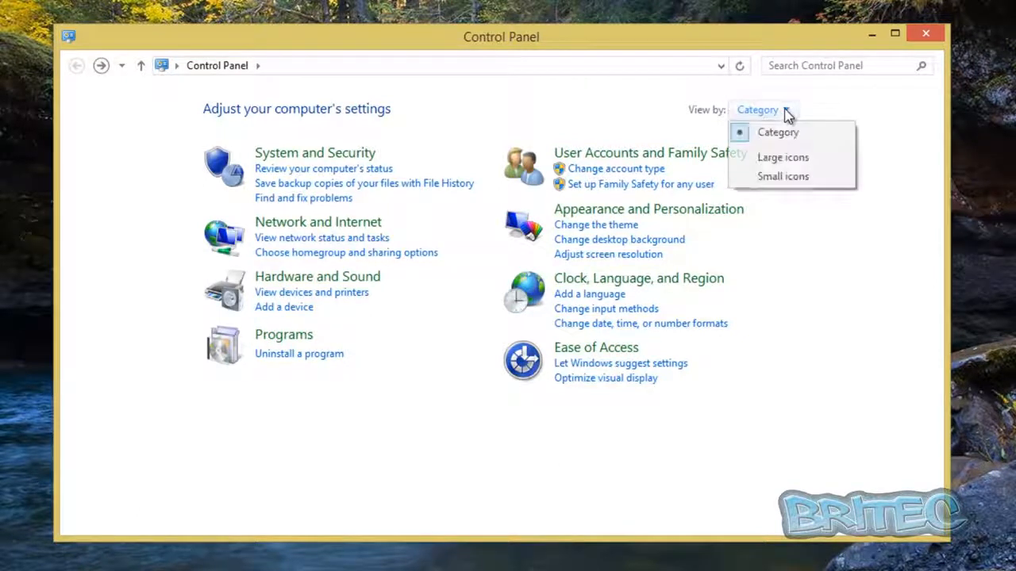
pyautogui.click(791, 185)
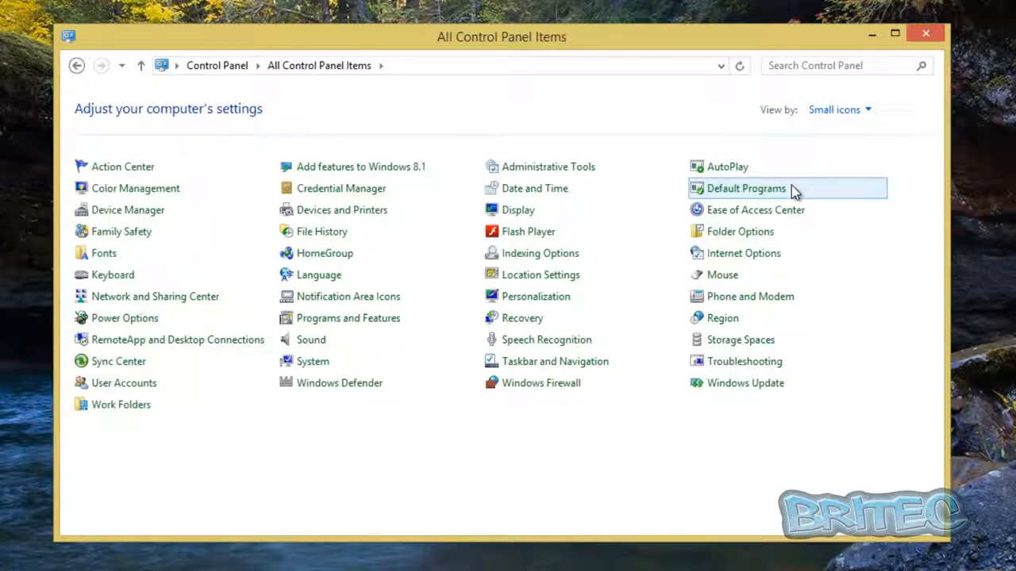
pyautogui.click(123, 234)
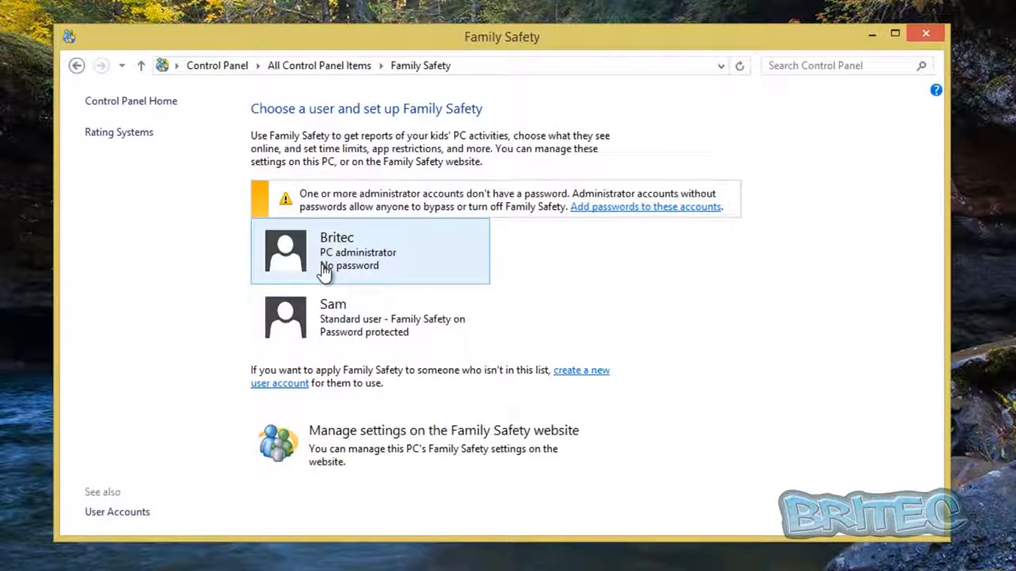
pyautogui.click(347, 334)
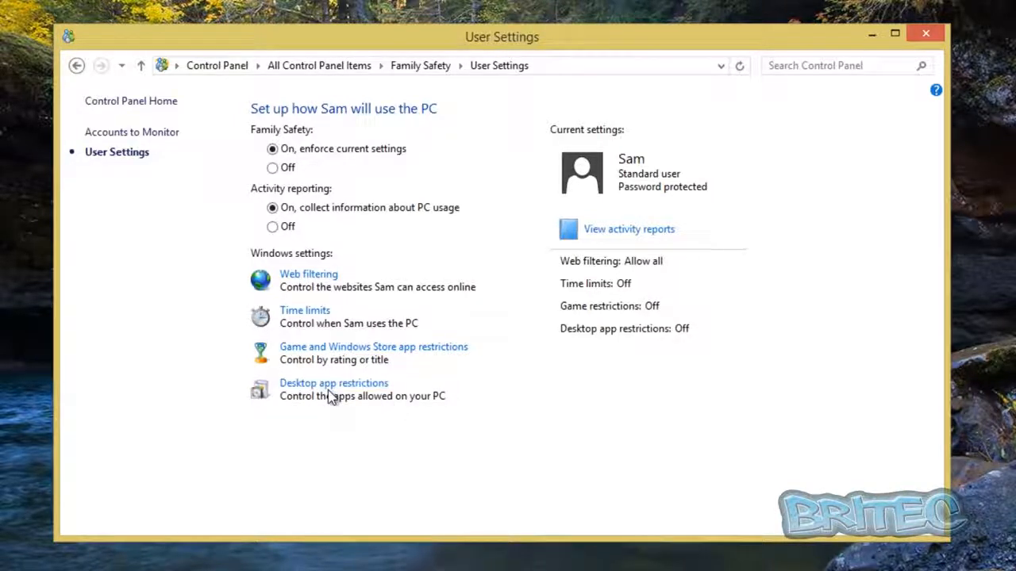
# Step: Set web filtering so the child can only use allowed websites, and open the web restriction levels
pyautogui.click(309, 279)
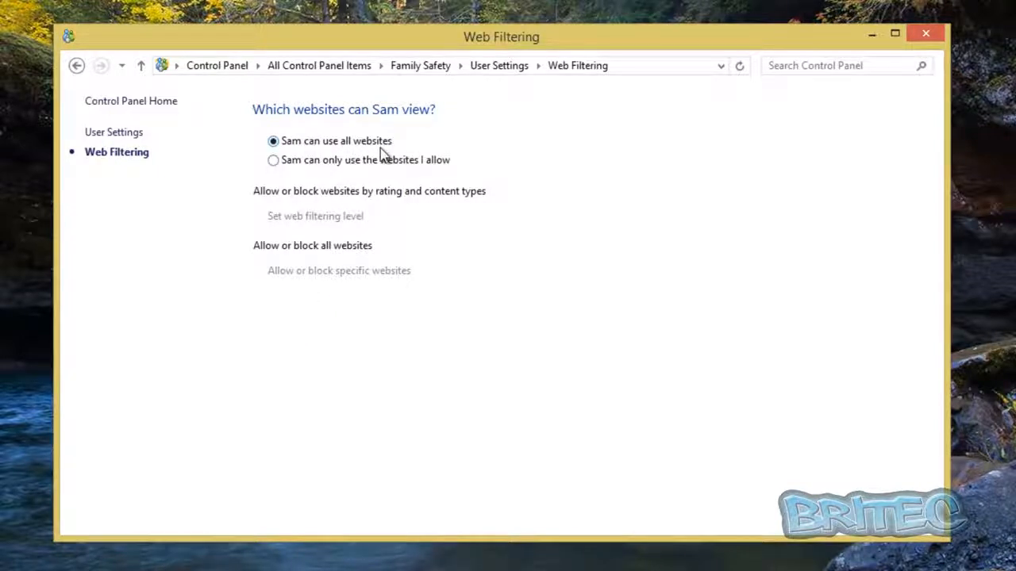
pyautogui.click(274, 161)
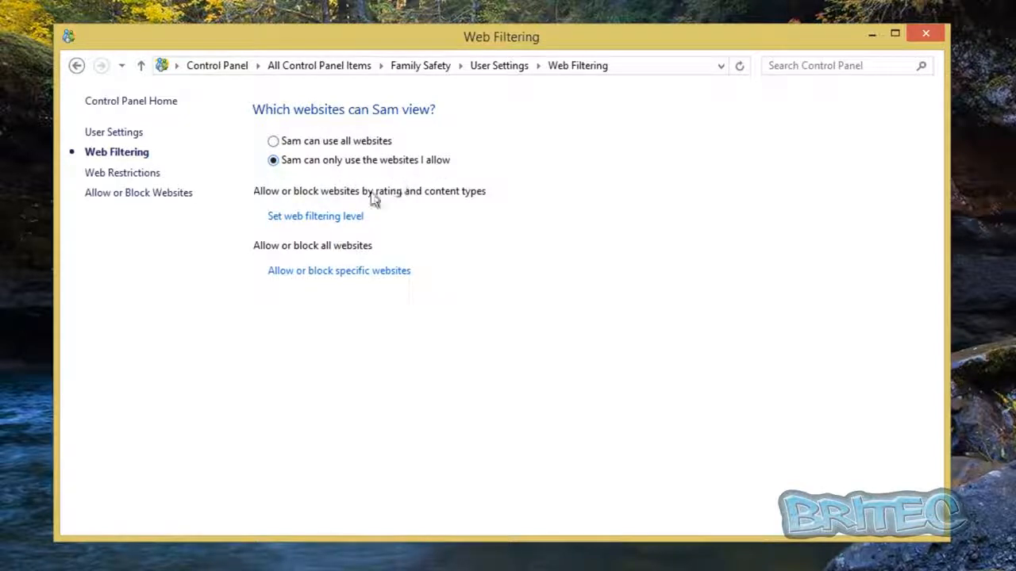
pyautogui.click(302, 226)
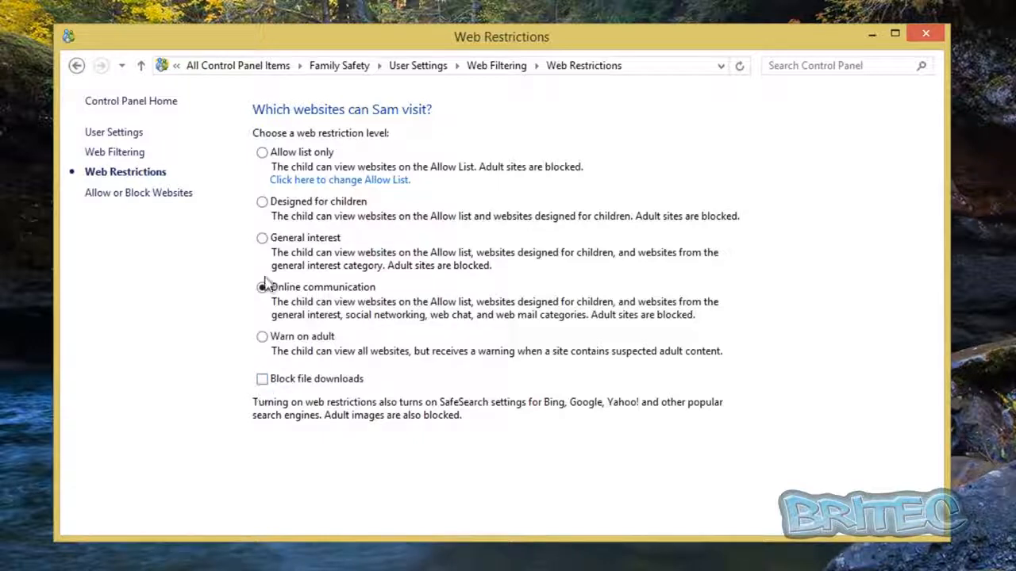
pyautogui.click(122, 198)
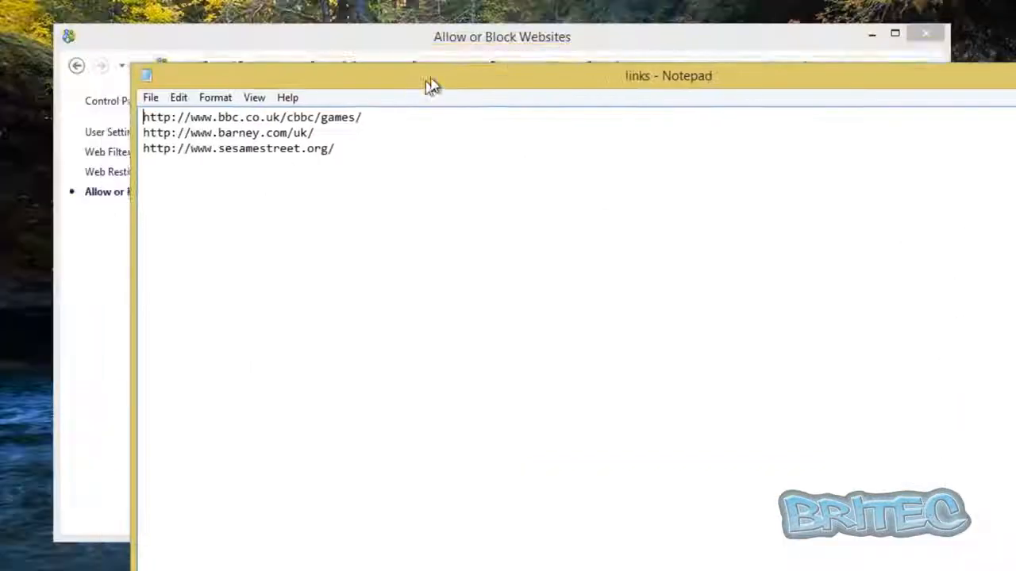
pyautogui.moveTo(431, 86); pyautogui.dragTo(325, 49)
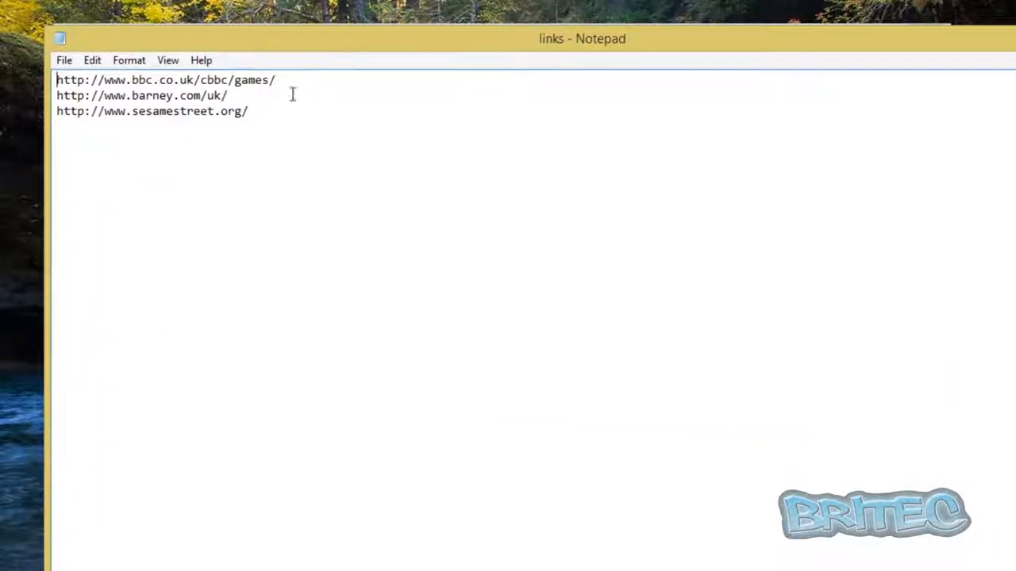
pyautogui.moveTo(251, 111); pyautogui.dragTo(31, 107)
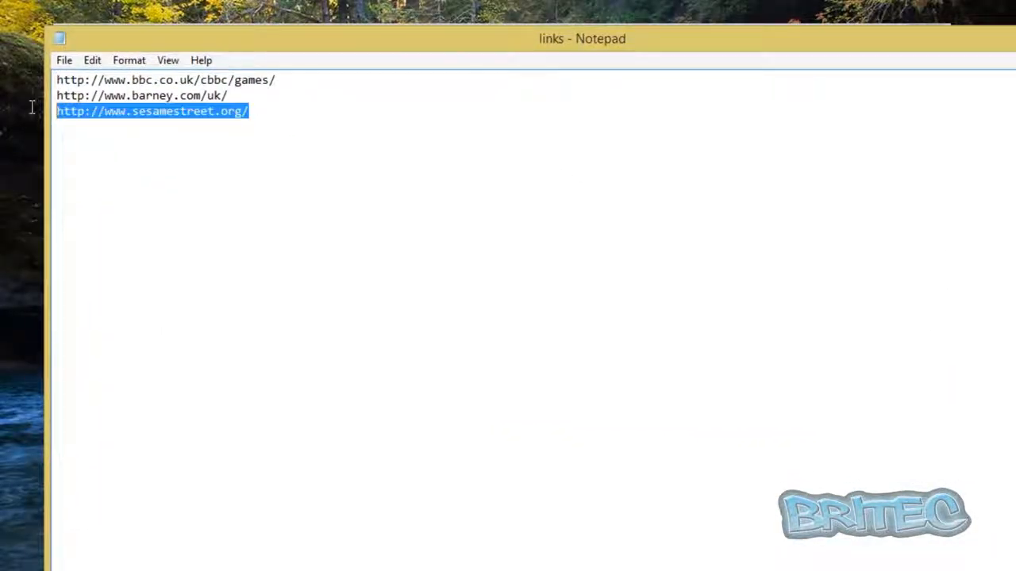
pyautogui.rightClick(104, 116)
pyautogui.click(141, 163)
pyautogui.hotkey('alt', 'Tab')
pyautogui.rightClick(283, 162)
pyautogui.click(324, 235)
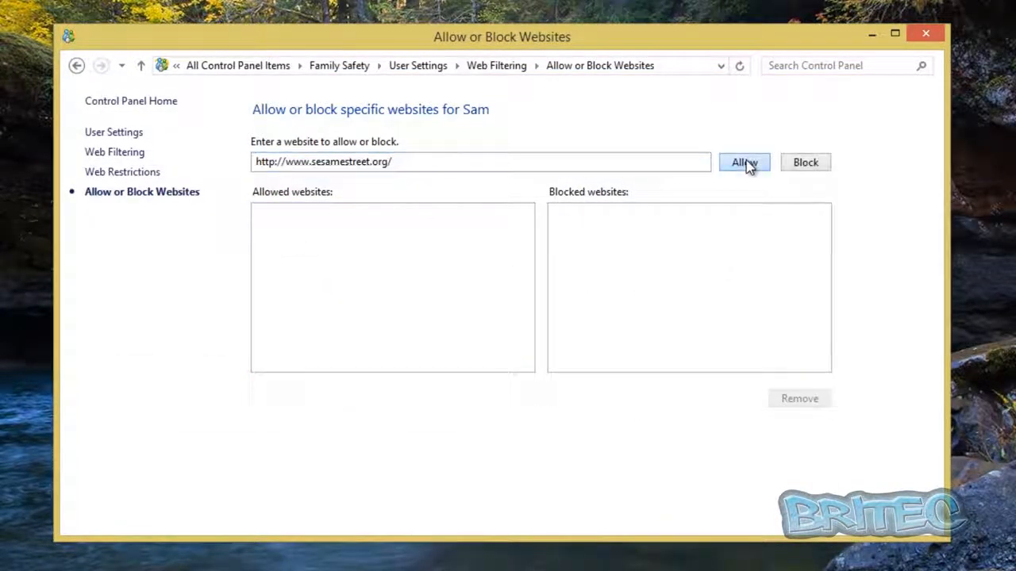
pyautogui.click(745, 163)
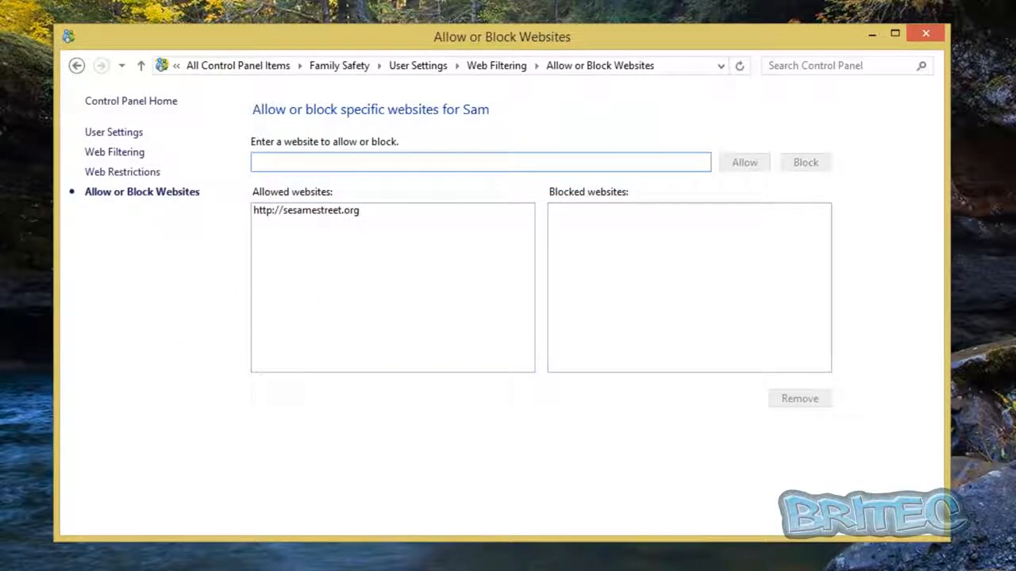
pyautogui.click(293, 528)
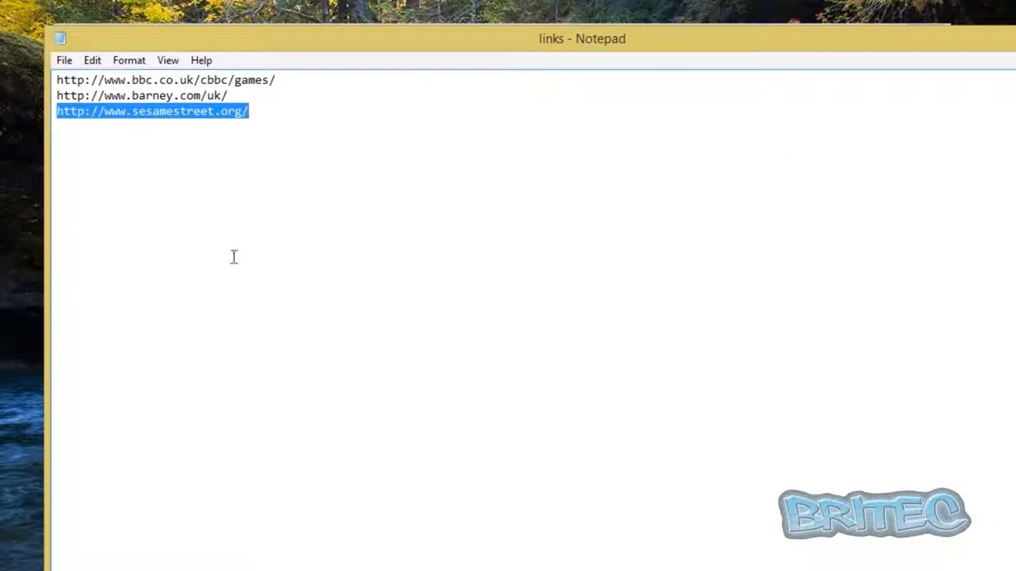
pyautogui.moveTo(235, 96); pyautogui.dragTo(45, 96)
pyautogui.rightClick(99, 103)
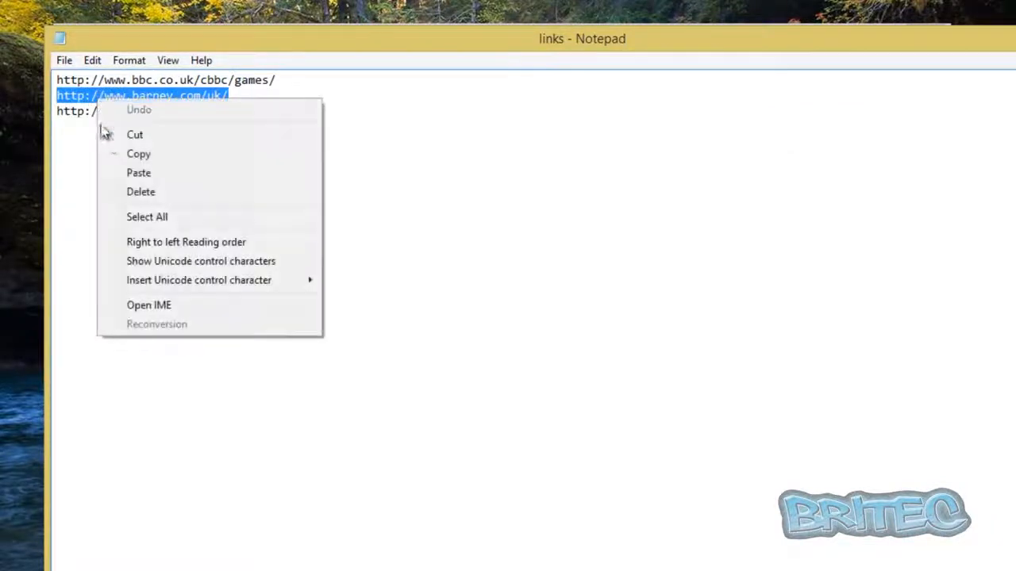
pyautogui.click(132, 154)
pyautogui.click(293, 567)
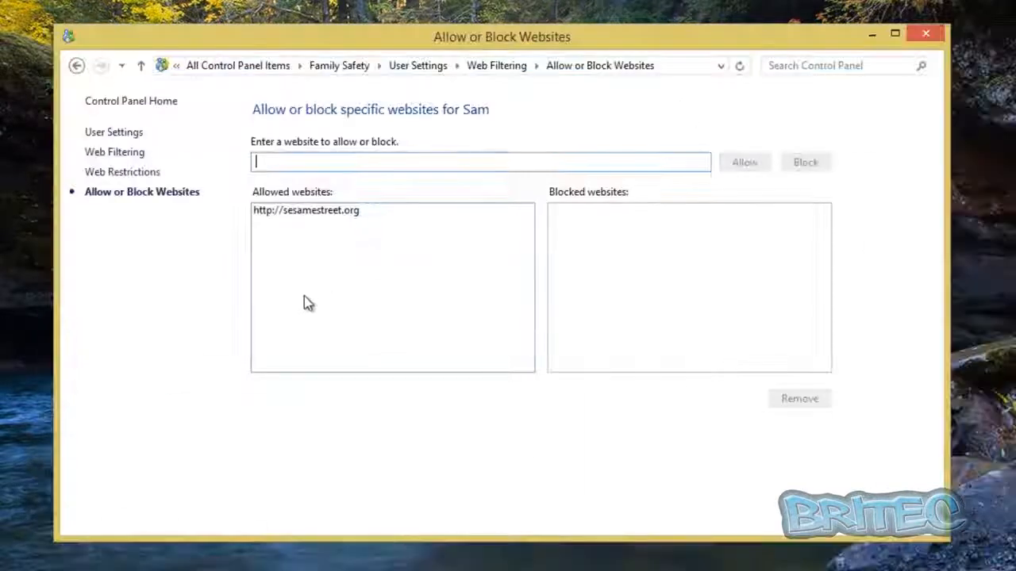
pyautogui.rightClick(281, 162)
pyautogui.click(317, 238)
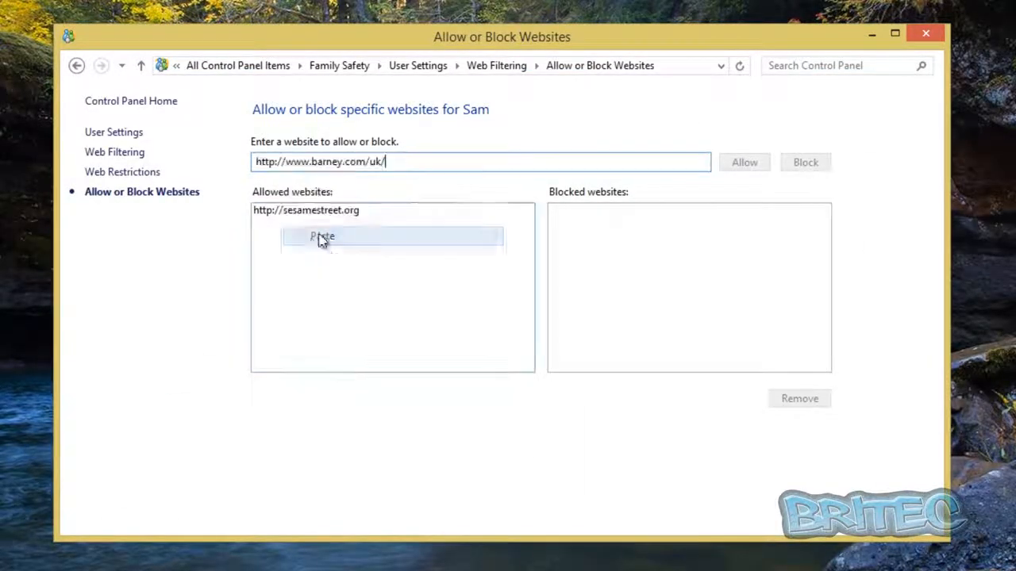
pyautogui.click(744, 163)
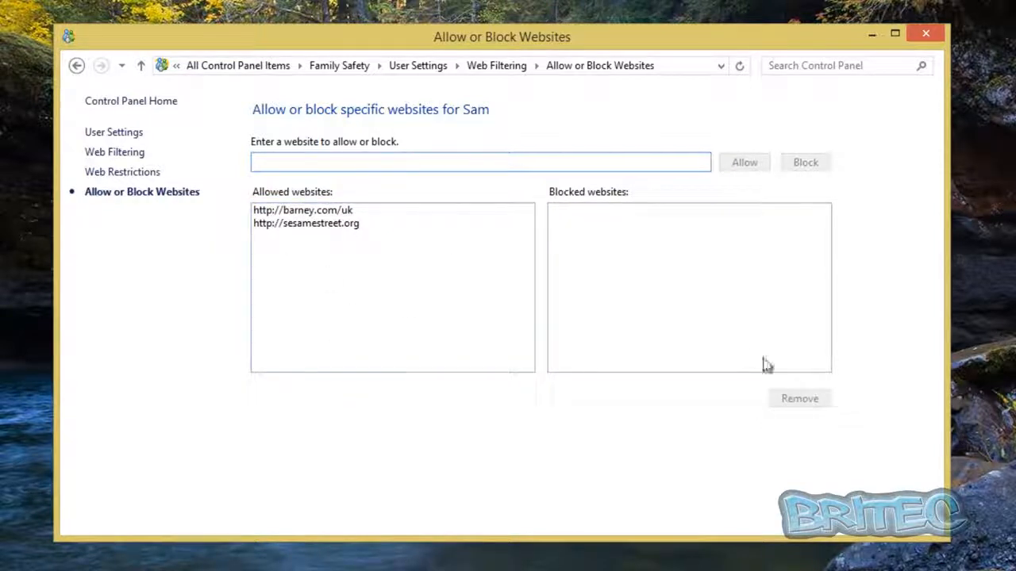
pyautogui.click(112, 154)
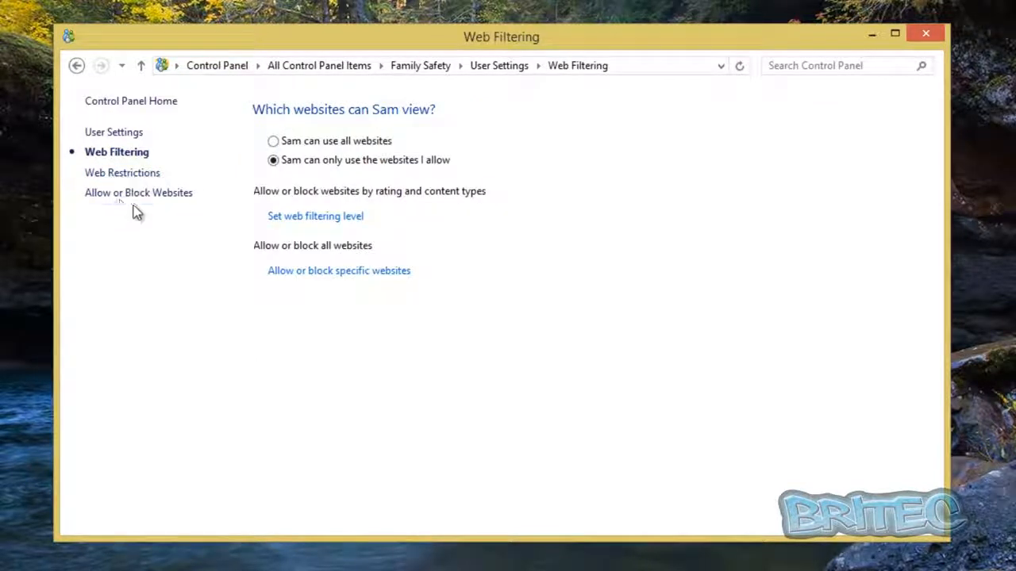
# Step: Review the web restriction levels for the child and return to the child's Family Safety user settings
pyautogui.click(304, 219)
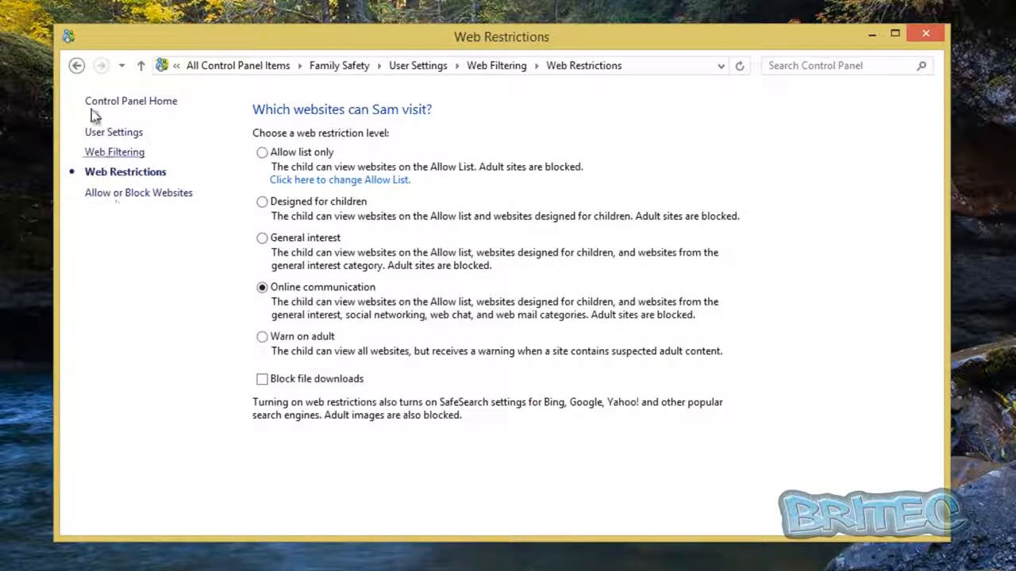
pyautogui.click(77, 67)
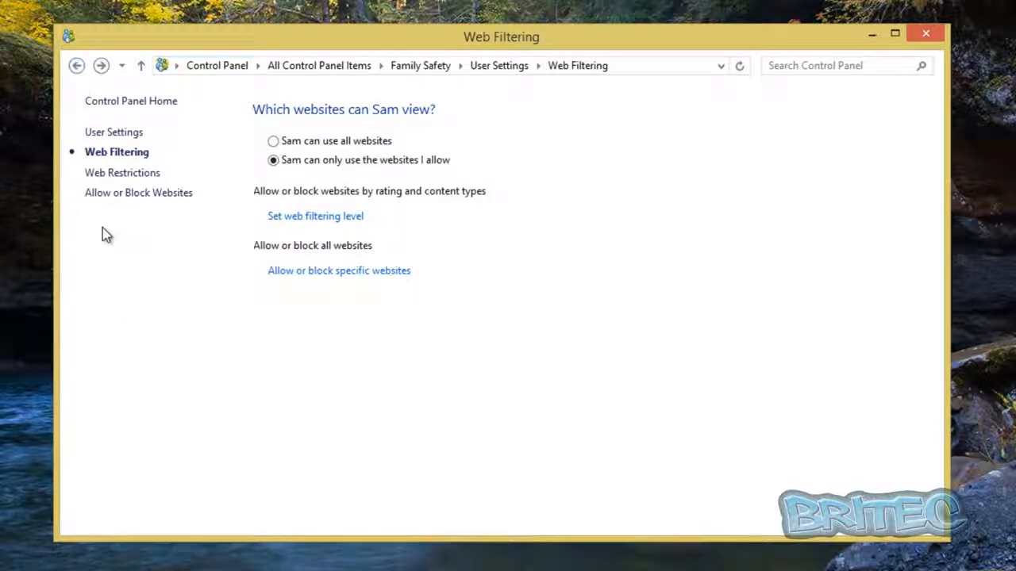
pyautogui.click(77, 68)
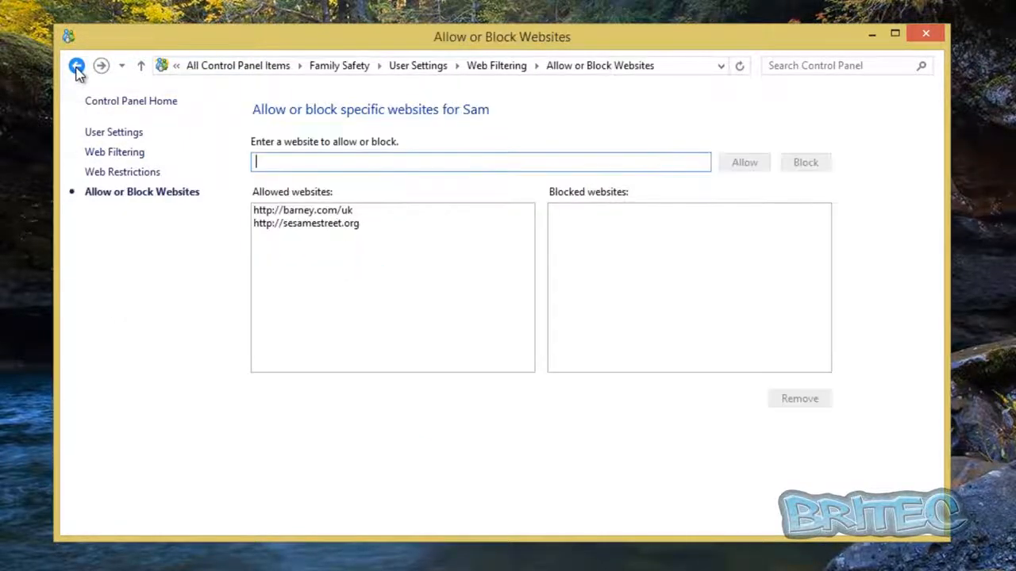
pyautogui.click(77, 68)
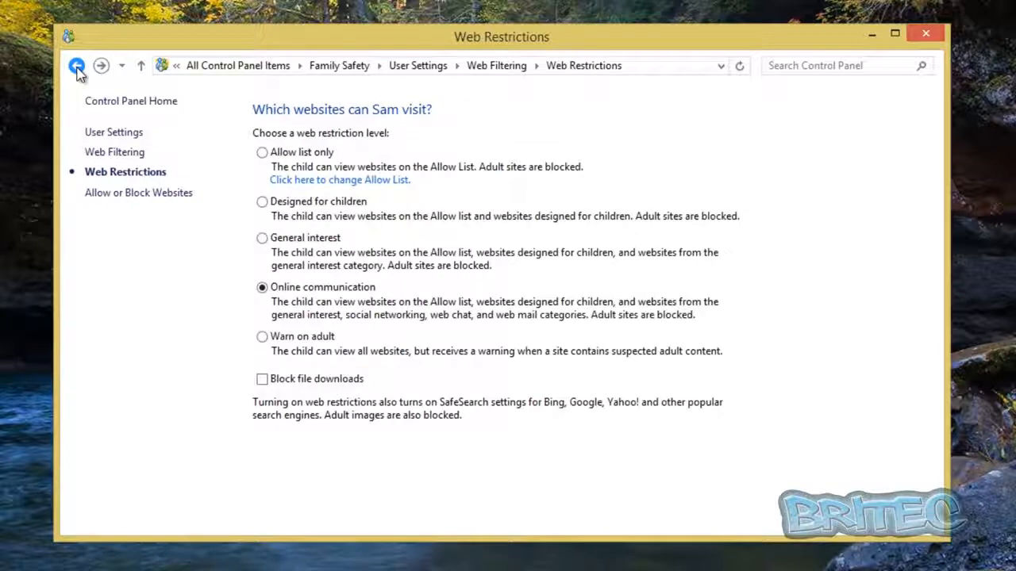
pyautogui.click(77, 67)
pyautogui.click(77, 68)
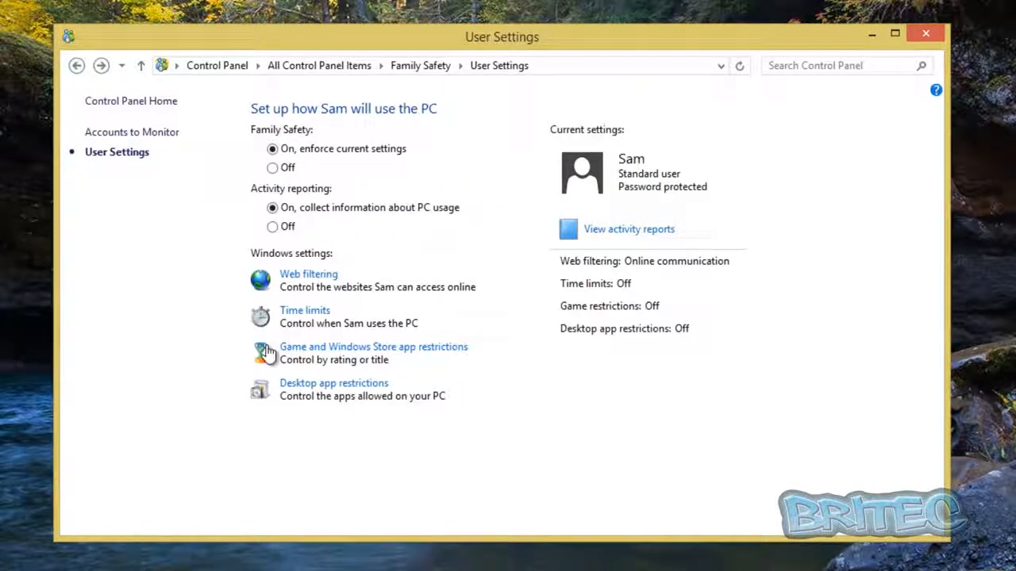
# Step: Turn on a limited daily time allowance for the child, setting the hours to 1 on weekdays and 3 on weekends
pyautogui.click(305, 316)
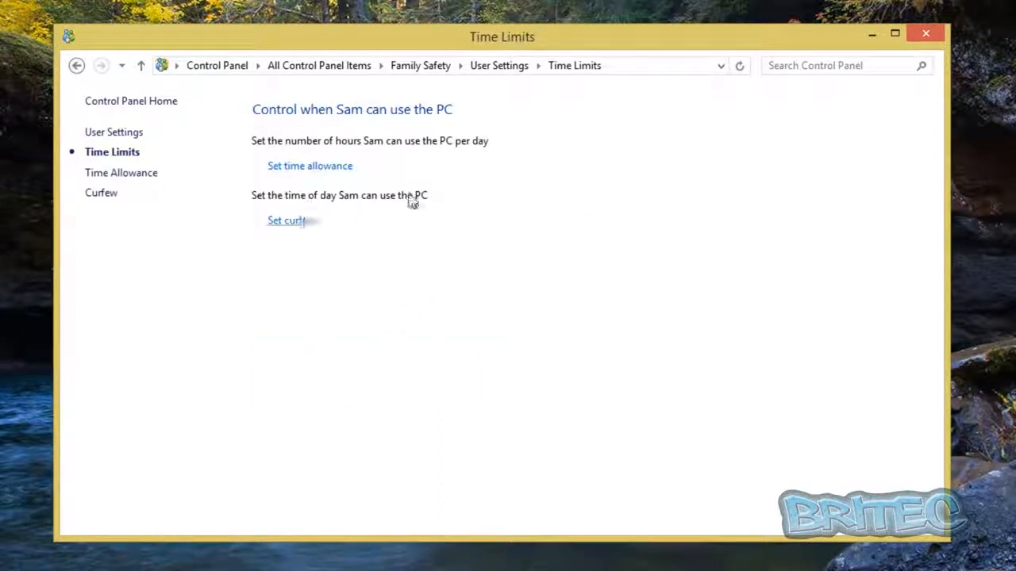
pyautogui.click(306, 169)
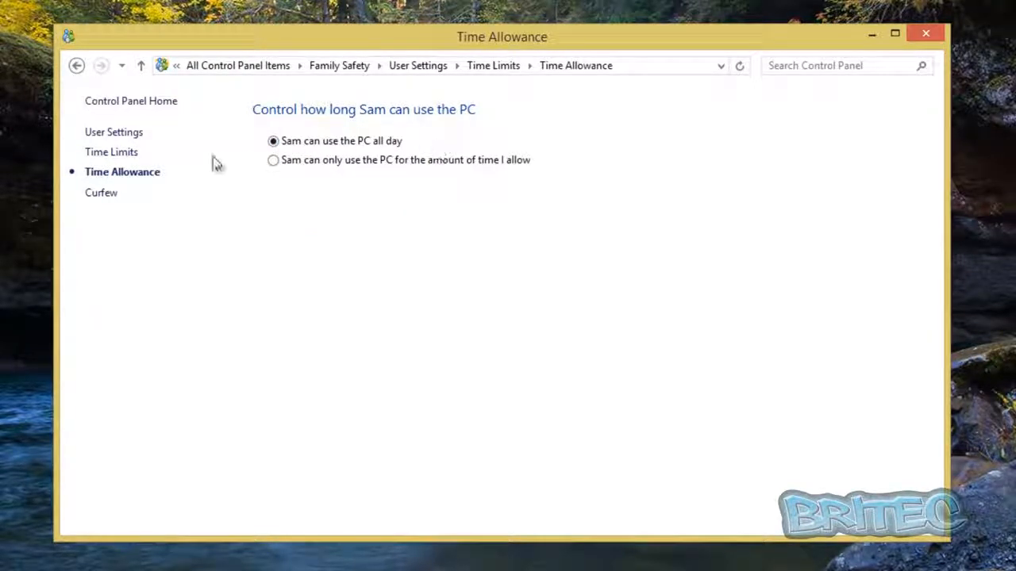
pyautogui.click(274, 163)
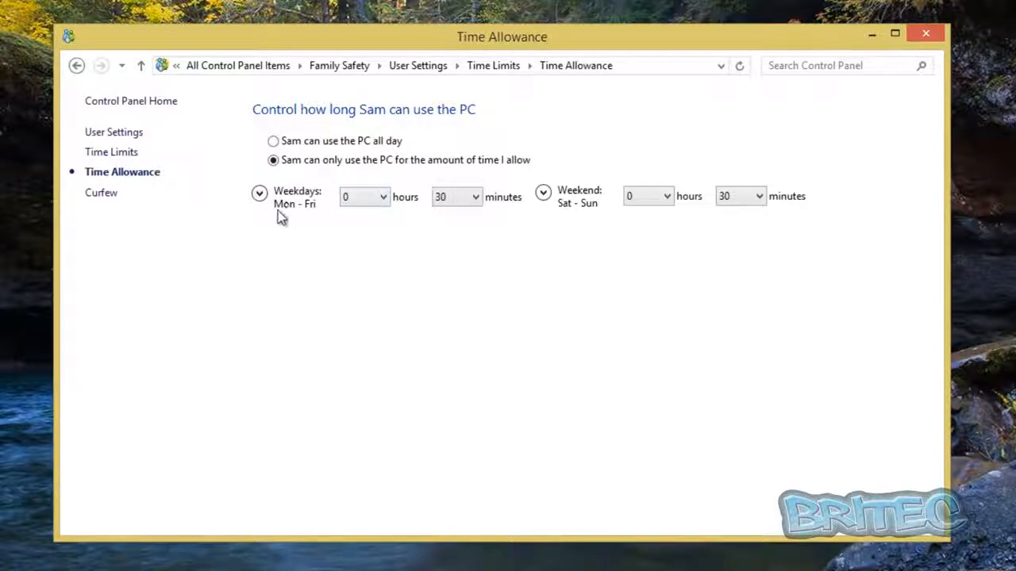
pyautogui.click(382, 198)
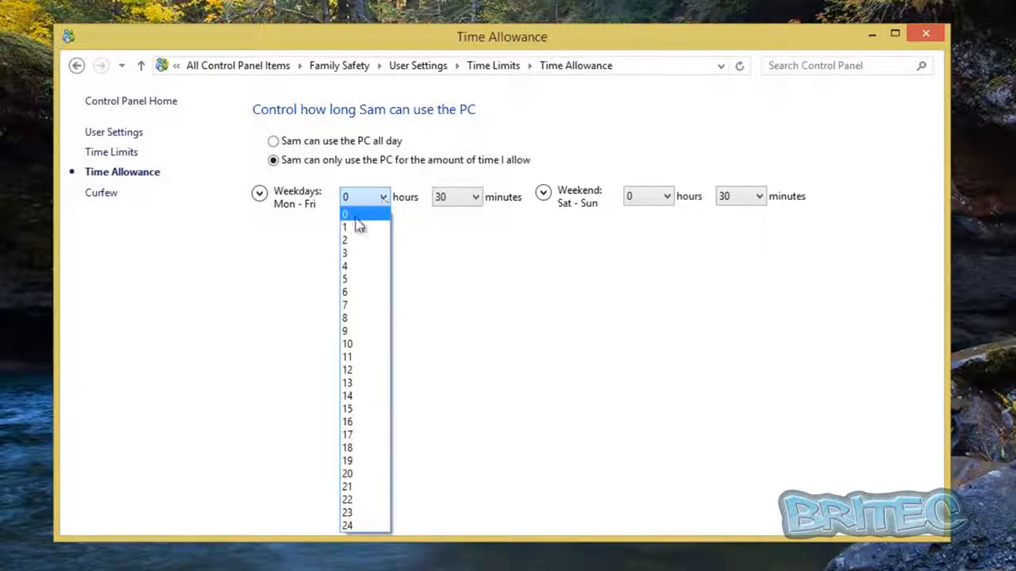
pyautogui.click(355, 229)
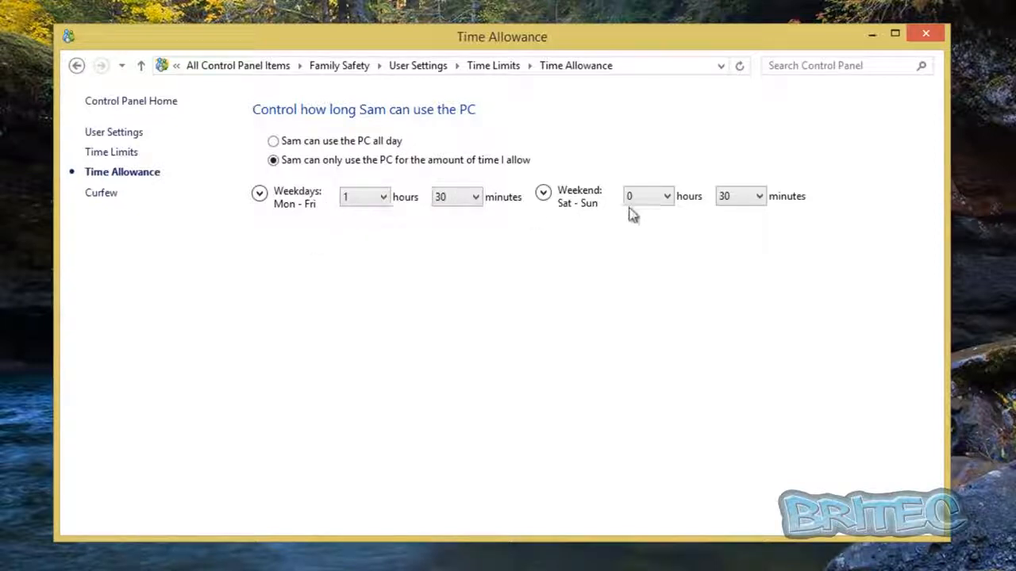
pyautogui.click(669, 199)
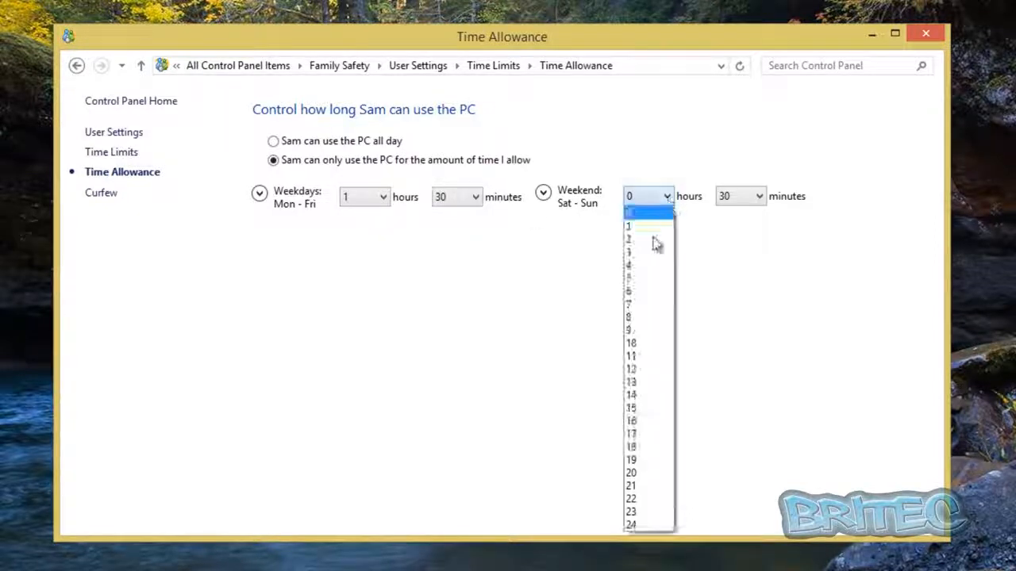
pyautogui.click(650, 252)
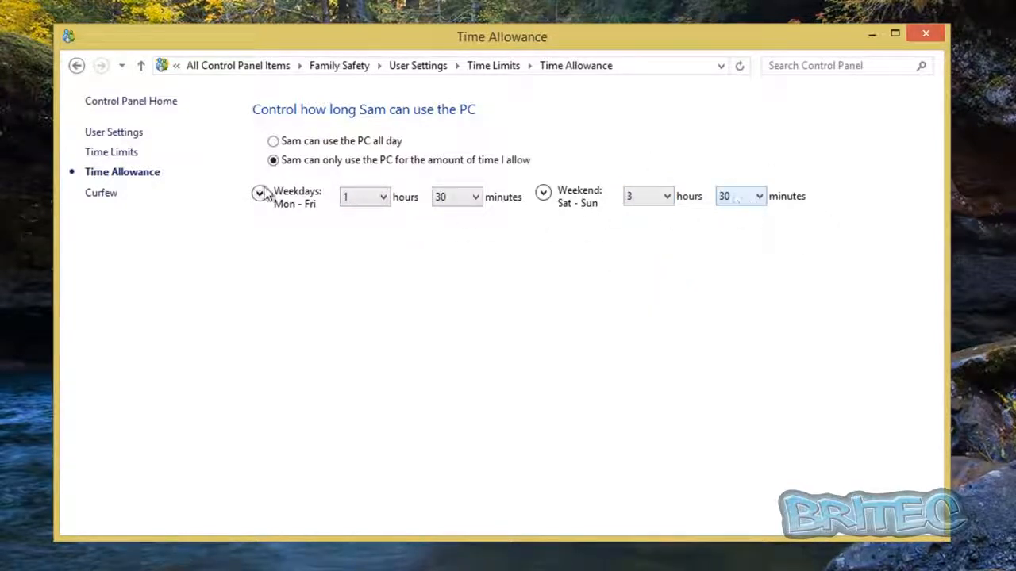
# Step: Choose the minutes for the child's weekday and weekend time allowances
pyautogui.click(476, 196)
pyautogui.click(456, 212)
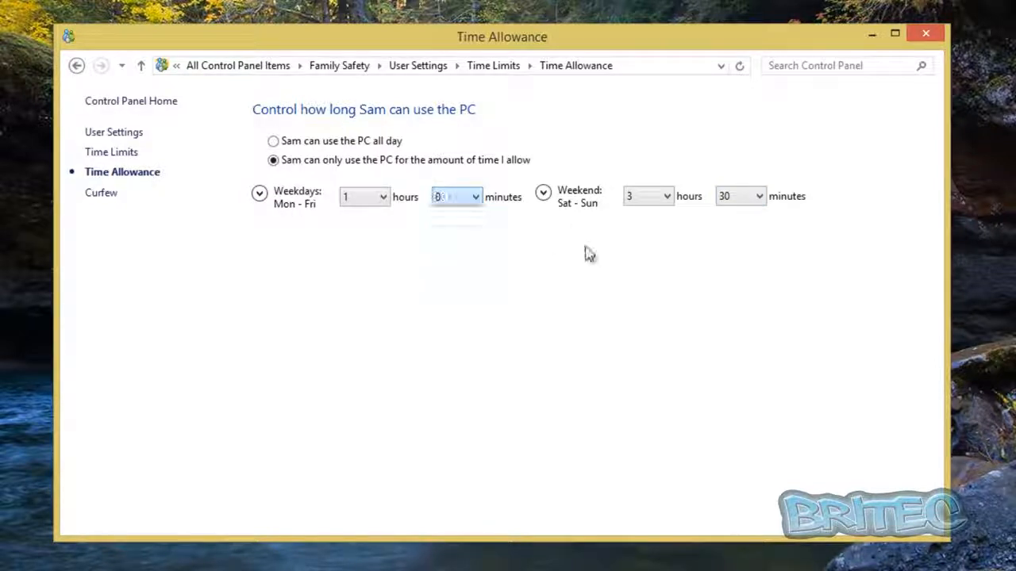
pyautogui.click(760, 200)
pyautogui.click(746, 215)
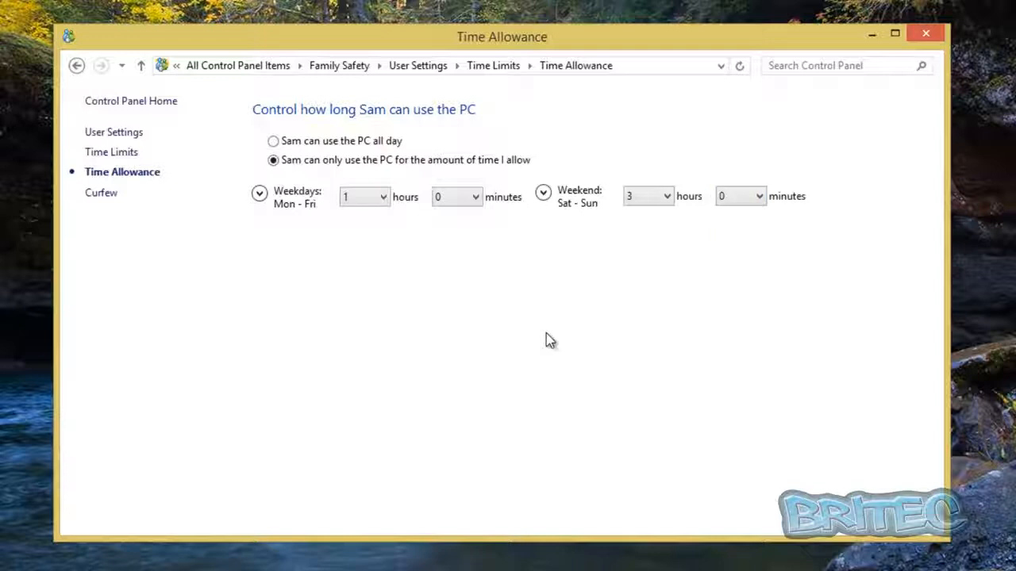
# Step: Set the curfew so the child can only use the PC during allowed time ranges, and return to the user settings
pyautogui.click(95, 195)
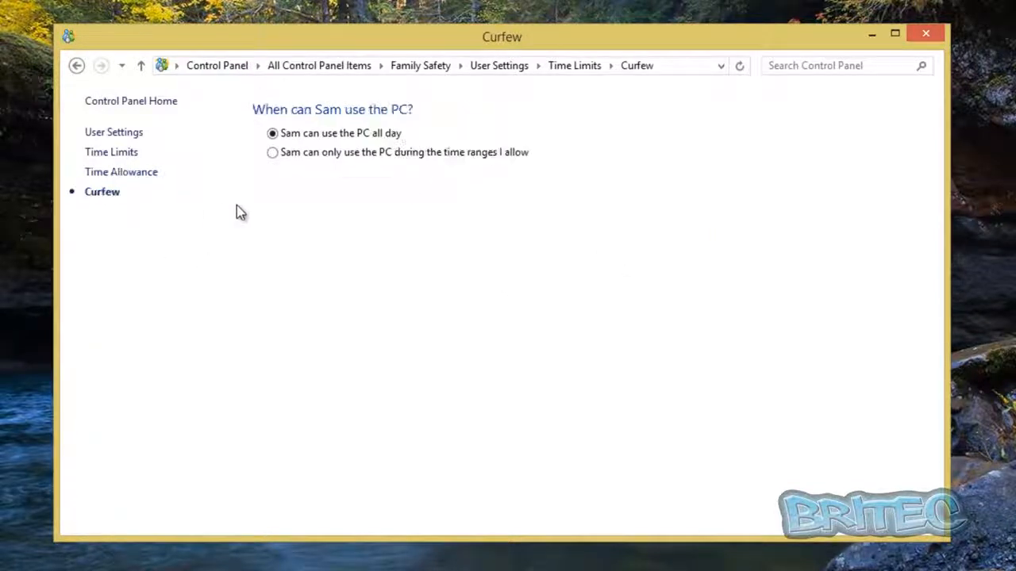
pyautogui.click(272, 153)
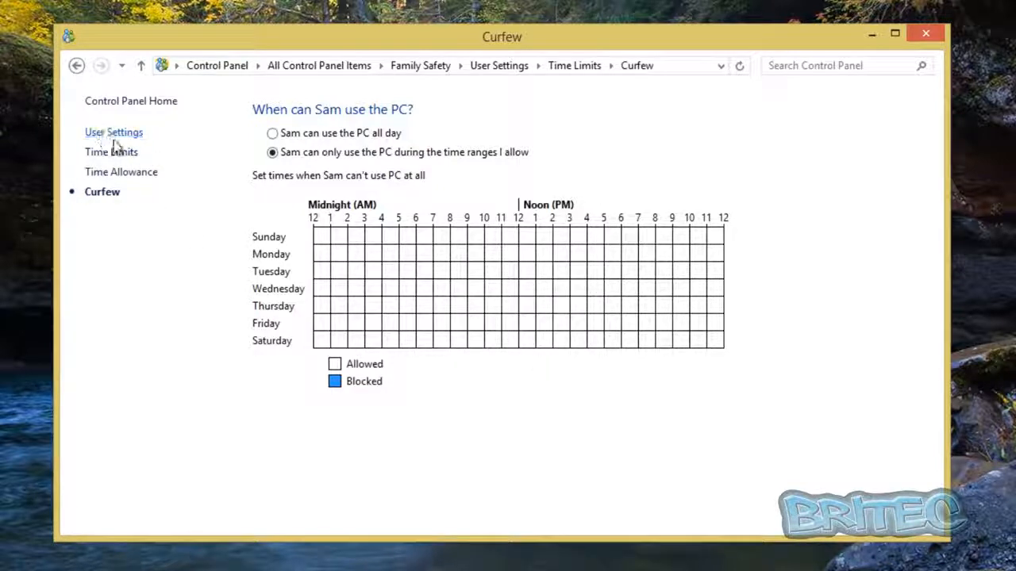
pyautogui.click(83, 69)
pyautogui.click(76, 68)
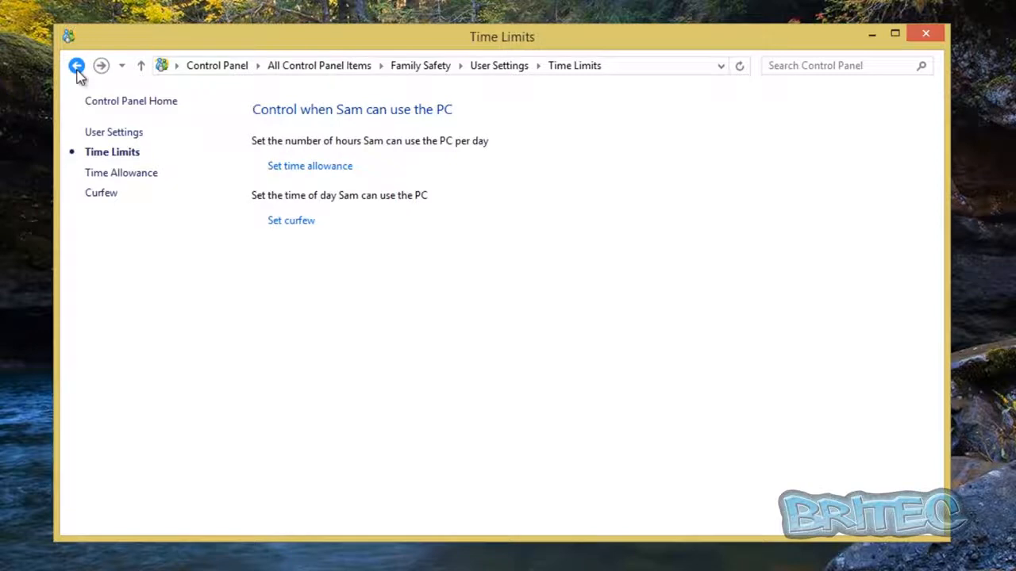
pyautogui.click(76, 67)
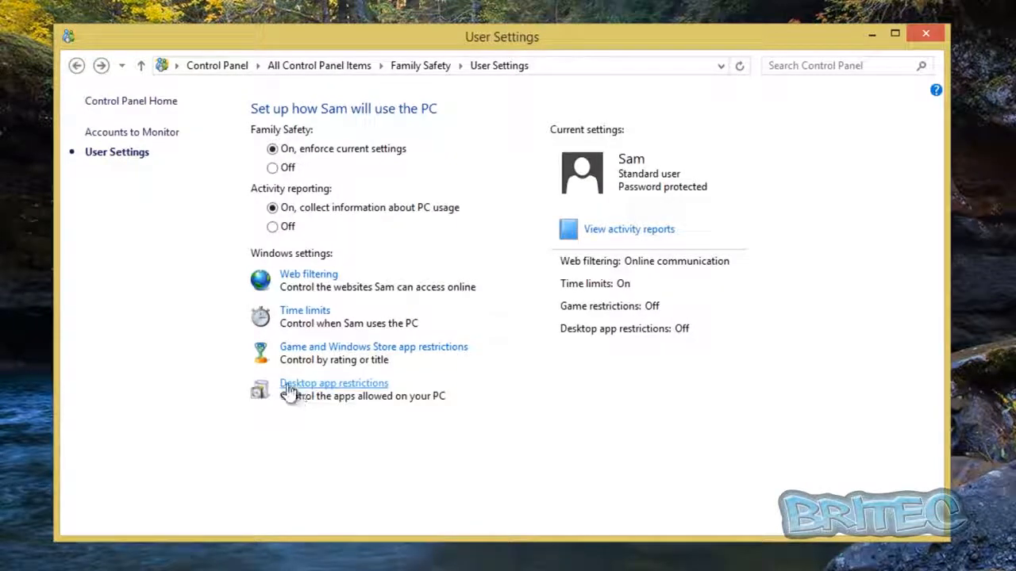
# Step: Restrict the child to allowed games and Windows Store apps only, and look at the available game rating levels
pyautogui.click(382, 350)
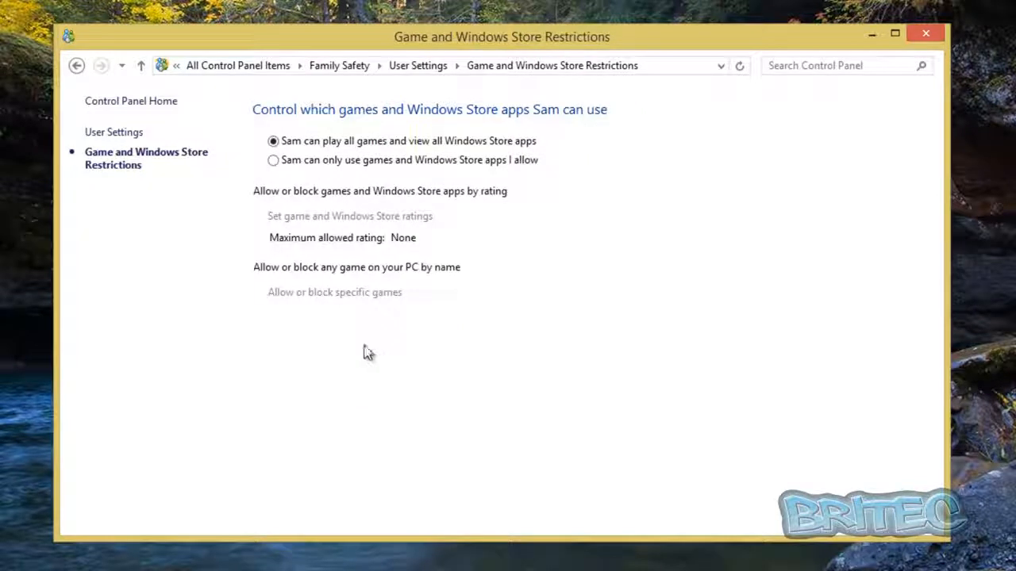
pyautogui.click(275, 161)
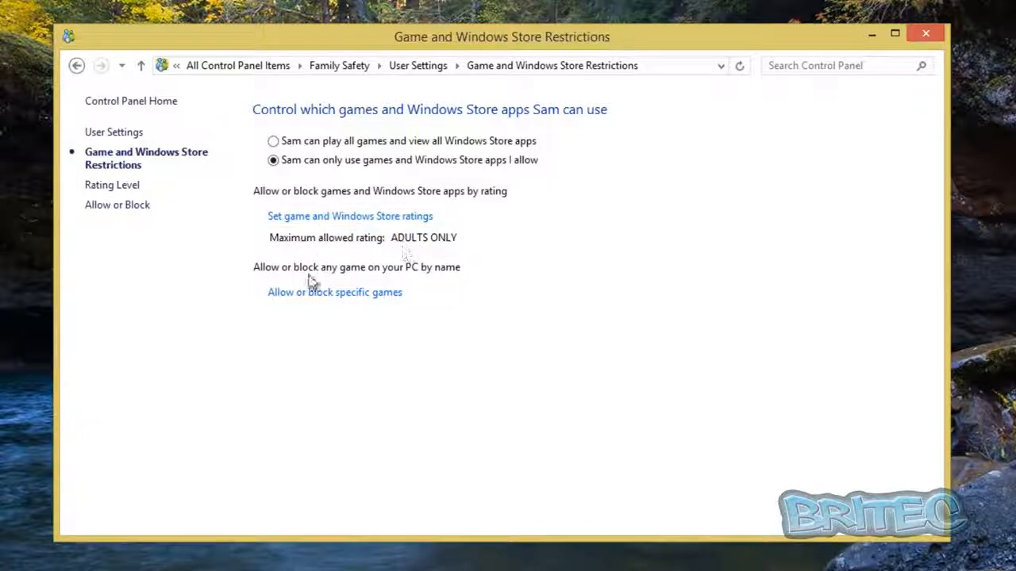
pyautogui.click(313, 221)
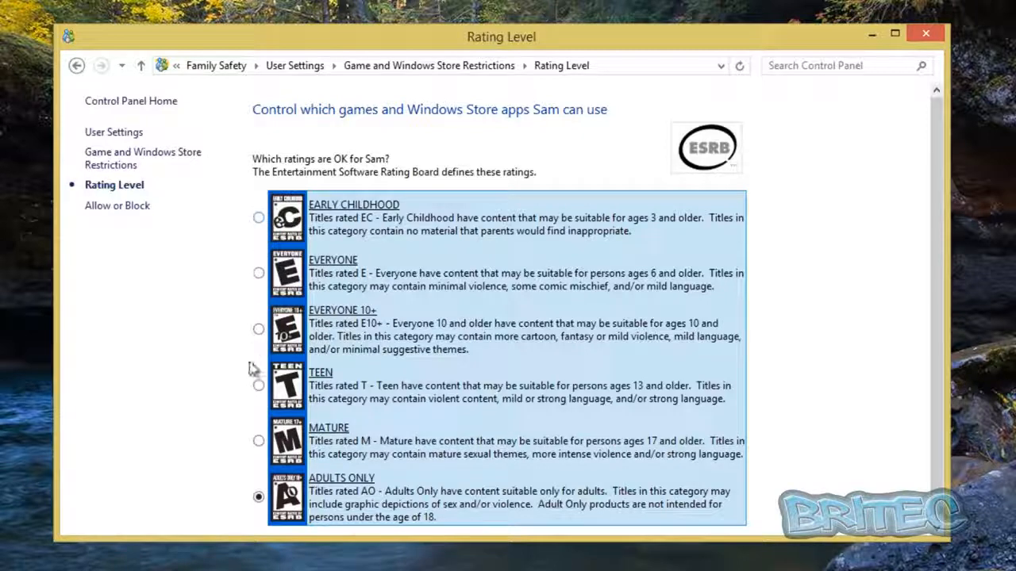
pyautogui.click(77, 66)
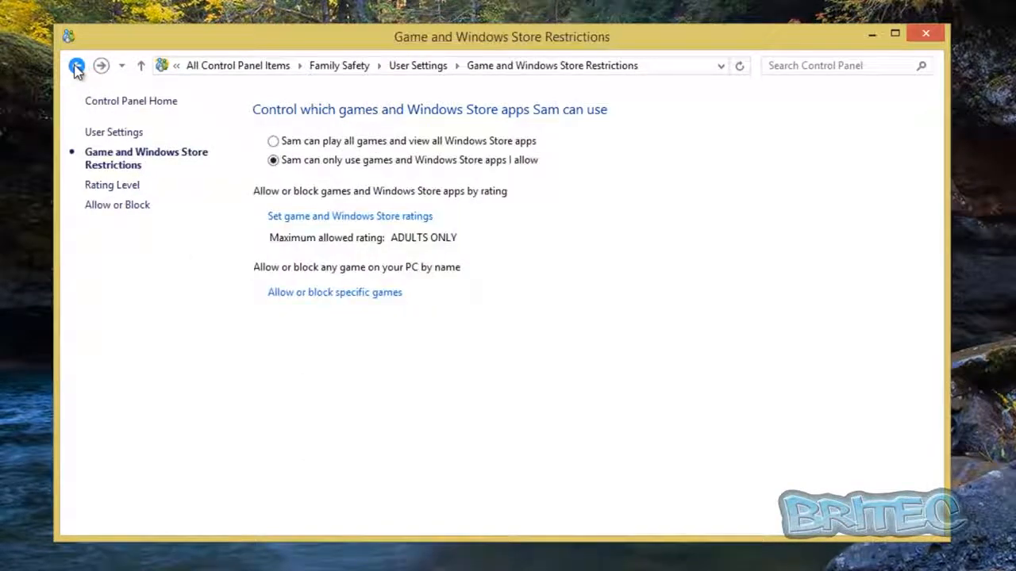
# Step: View the page for allowing or blocking specific games and return to the child's user settings
pyautogui.click(325, 293)
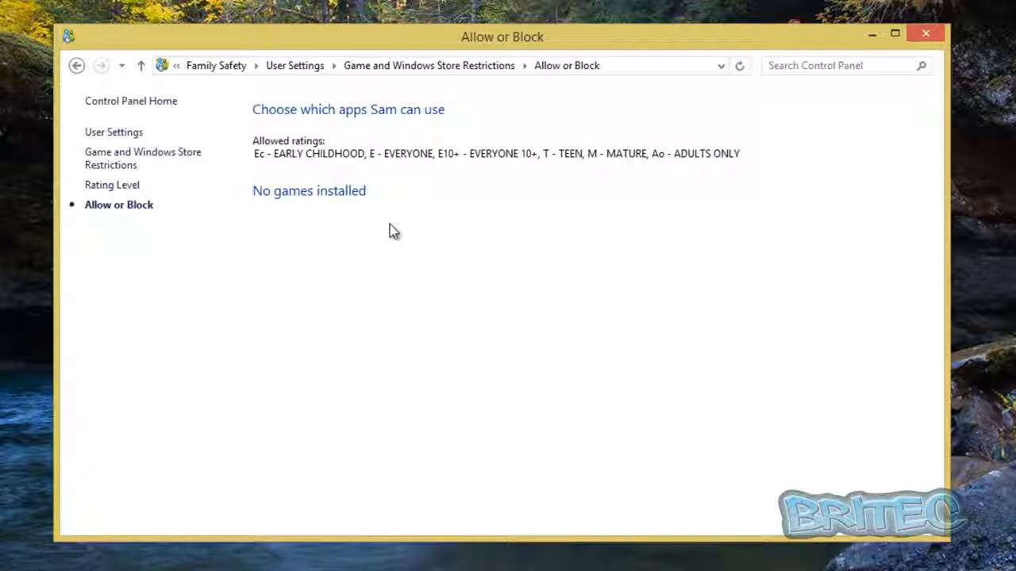
pyautogui.click(77, 66)
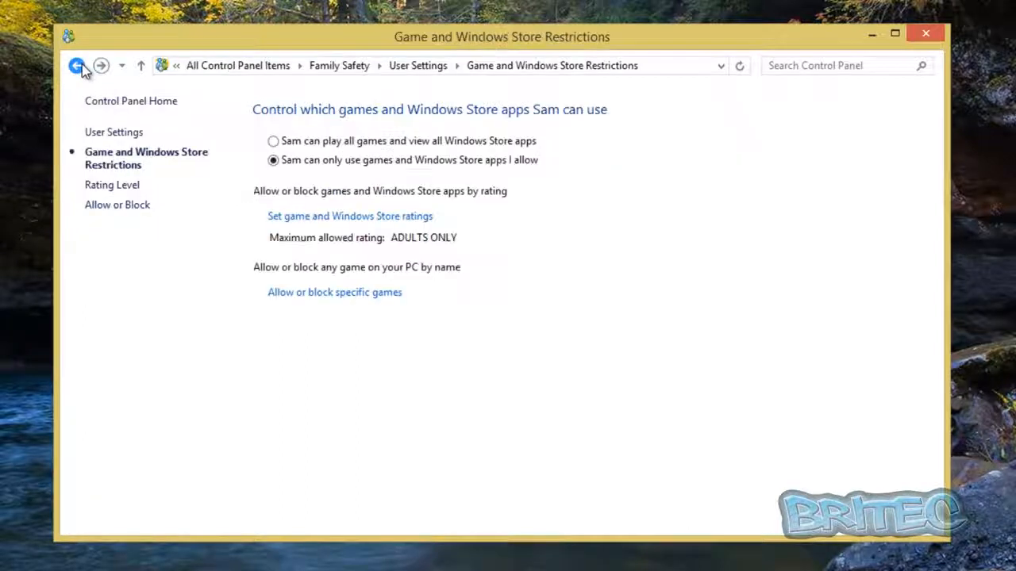
pyautogui.click(77, 66)
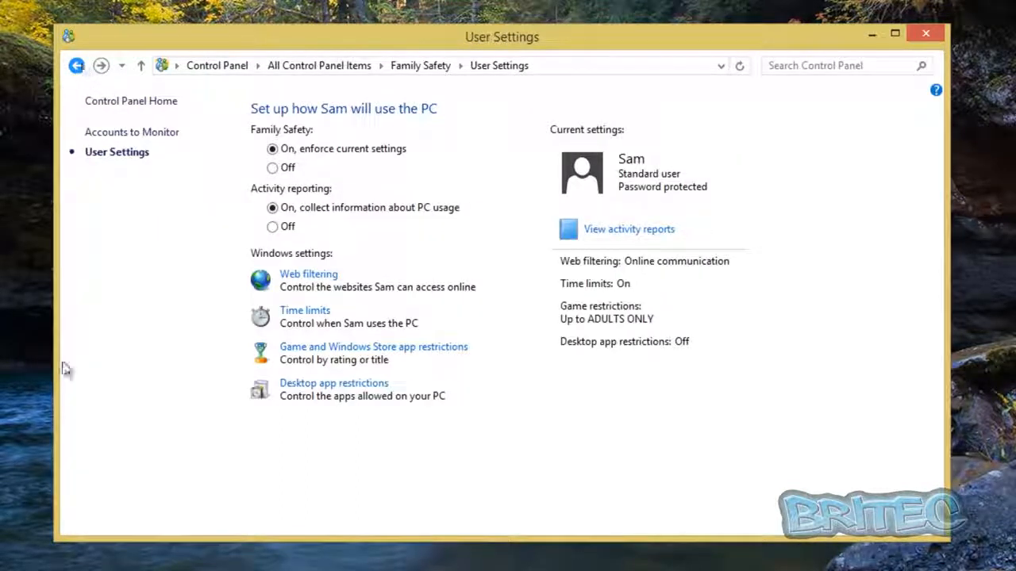
# Step: Restrict the child to allowed desktop apps only, look through the app list, and close the Family Safety settings
pyautogui.click(321, 387)
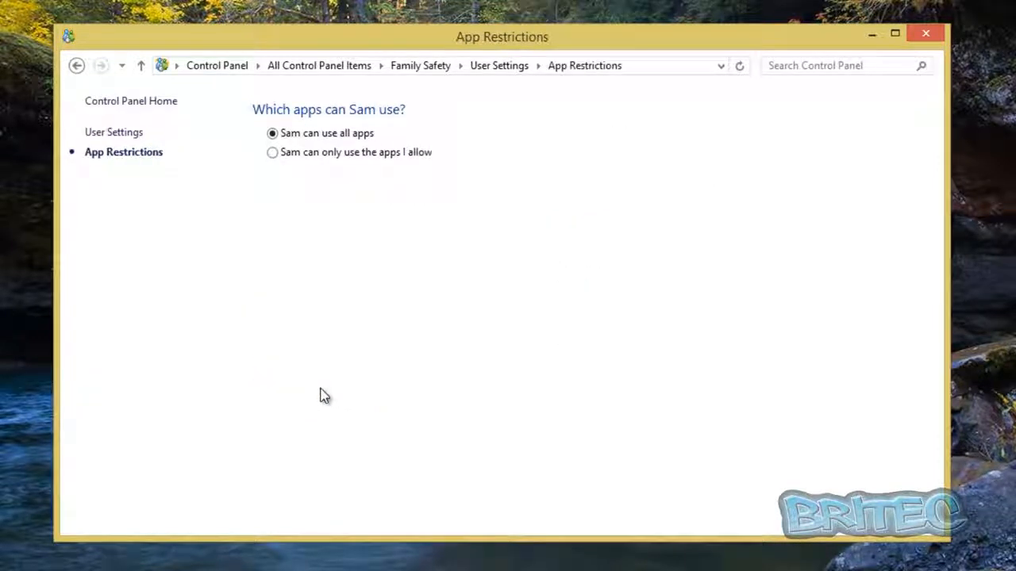
pyautogui.click(273, 154)
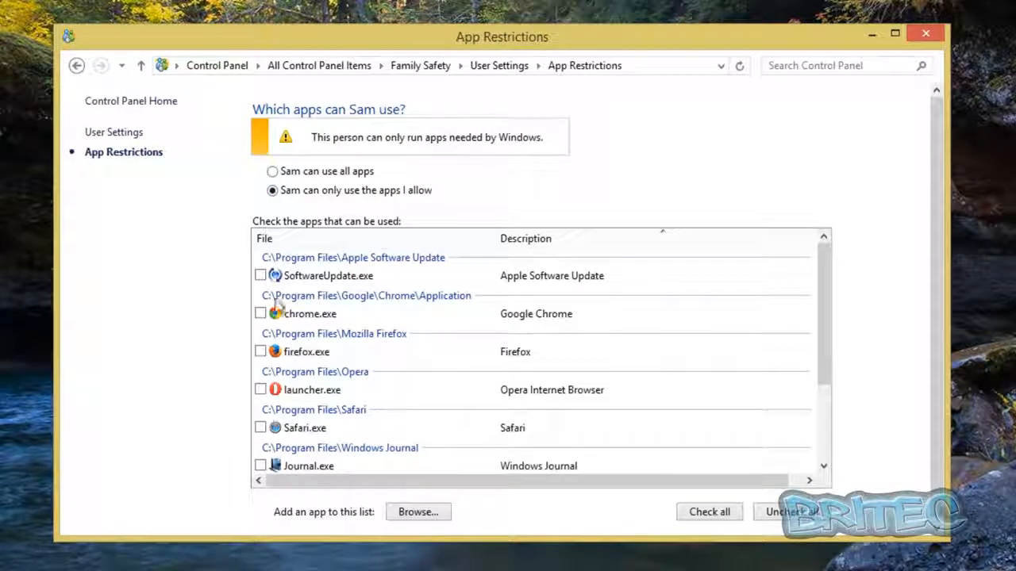
pyautogui.moveTo(827, 286); pyautogui.dragTo(834, 254)
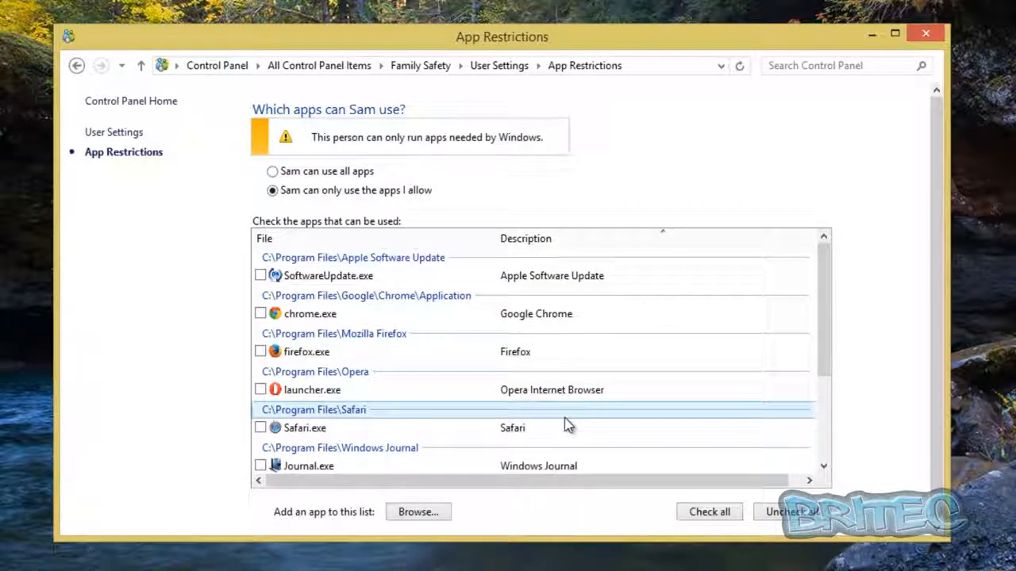
pyautogui.moveTo(827, 288); pyautogui.dragTo(843, 256)
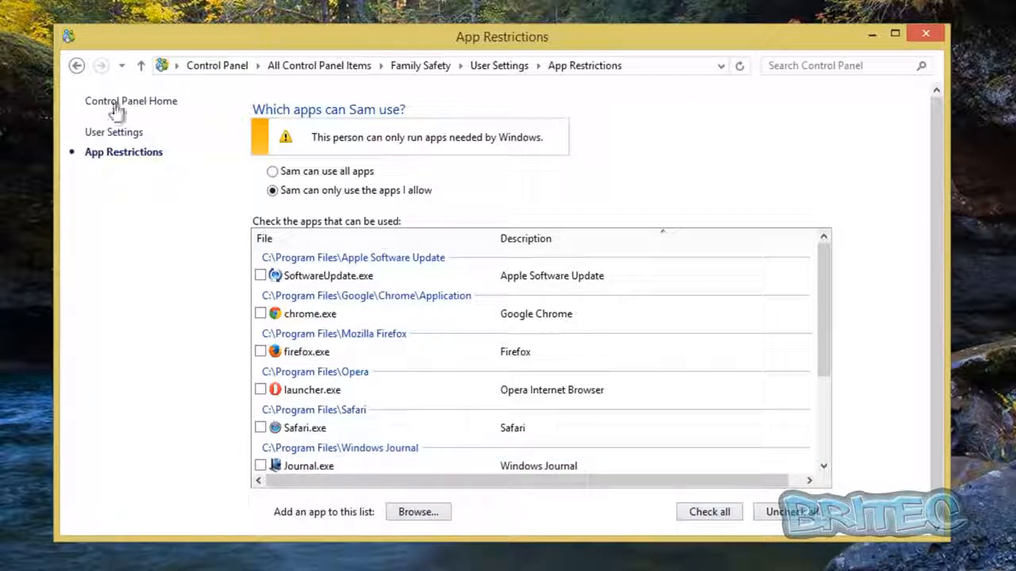
pyautogui.click(77, 67)
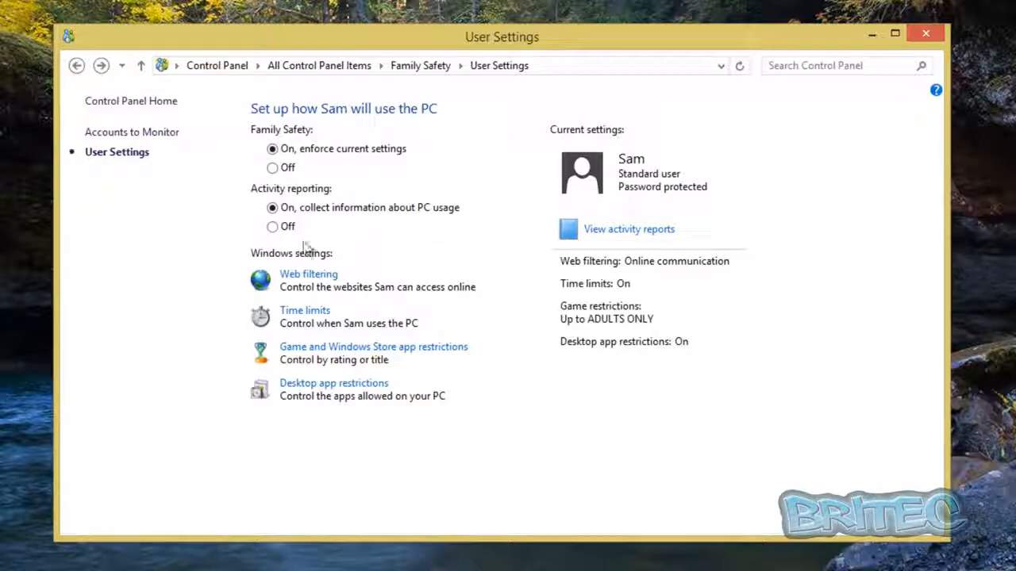
pyautogui.click(923, 35)
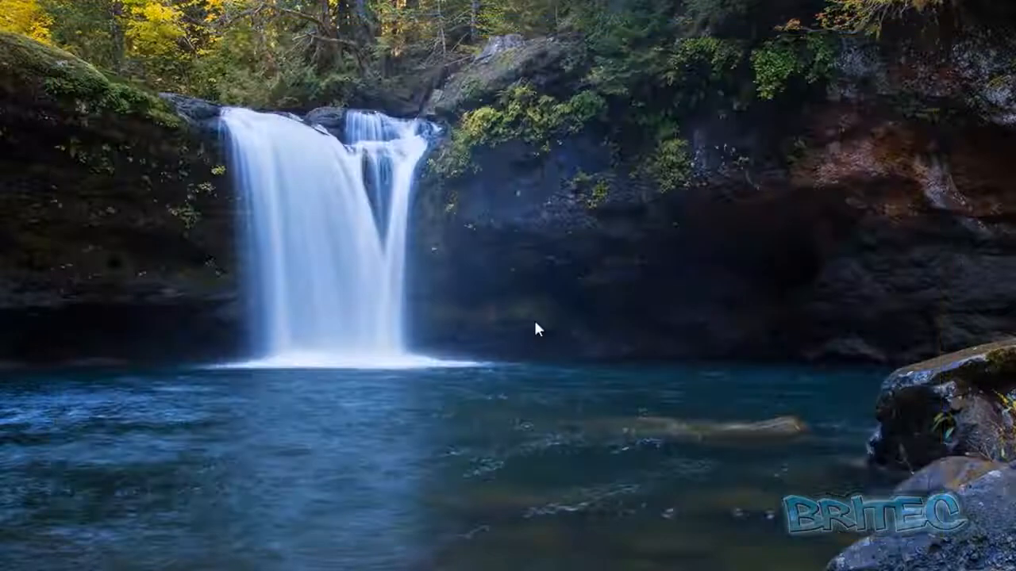